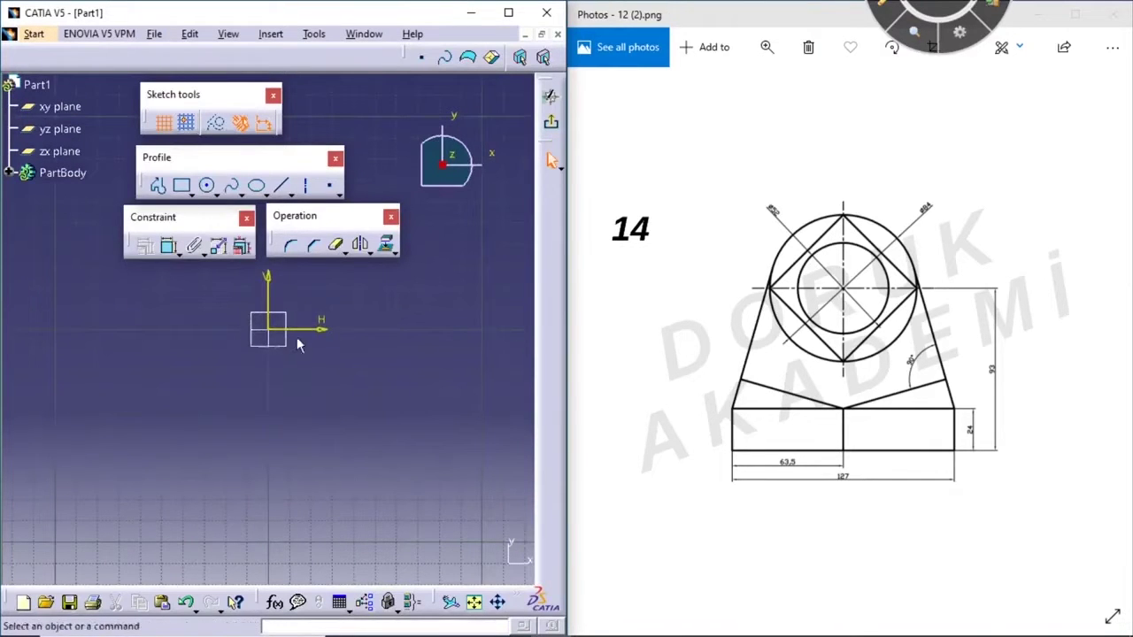
Zoom into the reference drawing 12 (2).png in Photos and turn on the screen pen
middle_drag(296, 336, 327, 380)
click(746, 90)
click(766, 47)
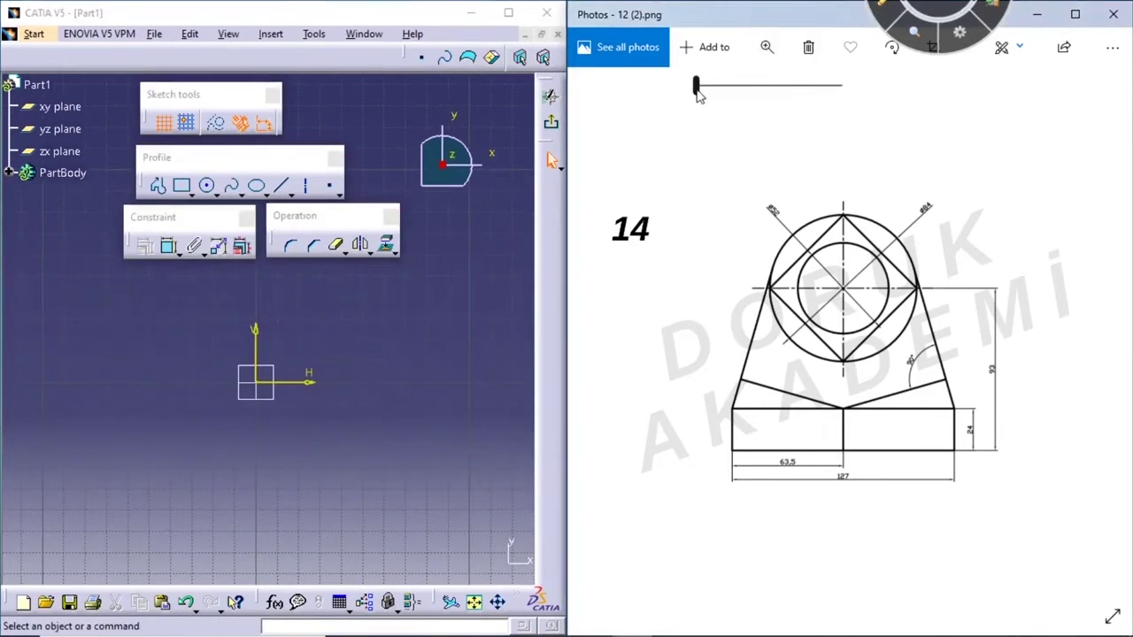
scroll(816, 257, up, 2)
scroll(816, 256, up, 1)
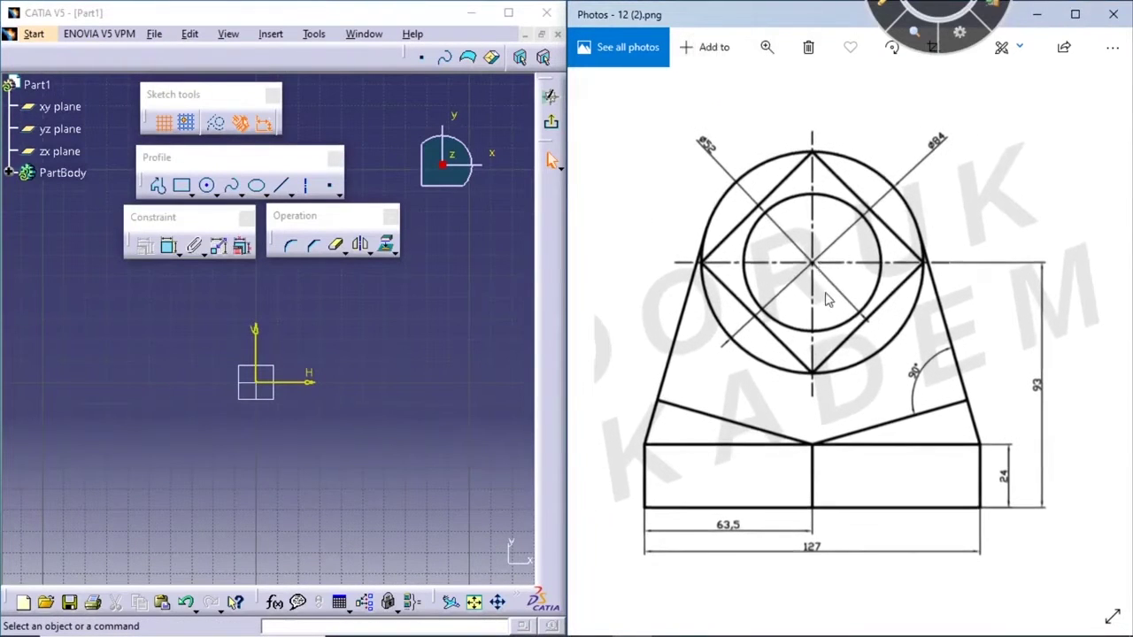
key(ctrl+1)
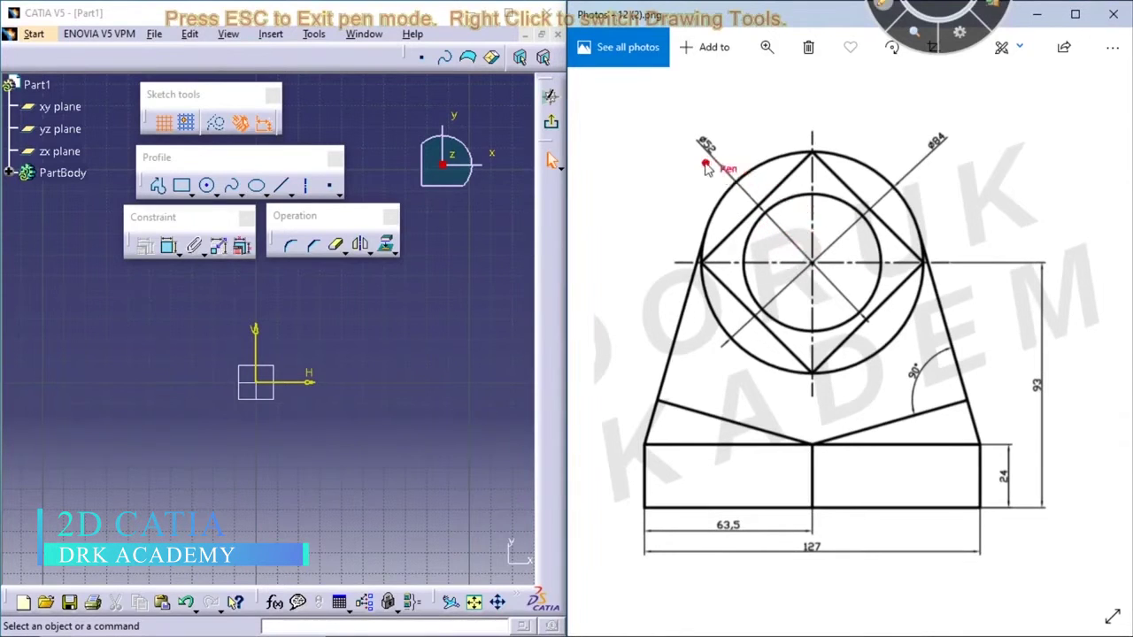
Circle Ø52, Ø84, 93, 127 and 63,5 in red; trace the inner circle, square and base edge
drag(718, 134, 706, 164)
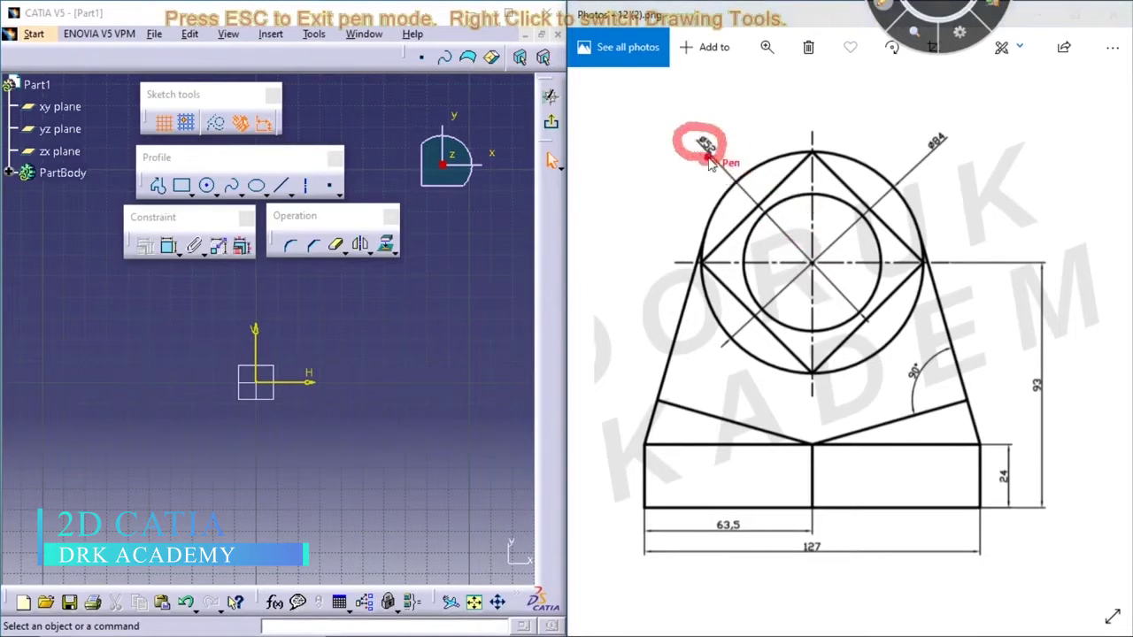
drag(938, 163, 939, 161)
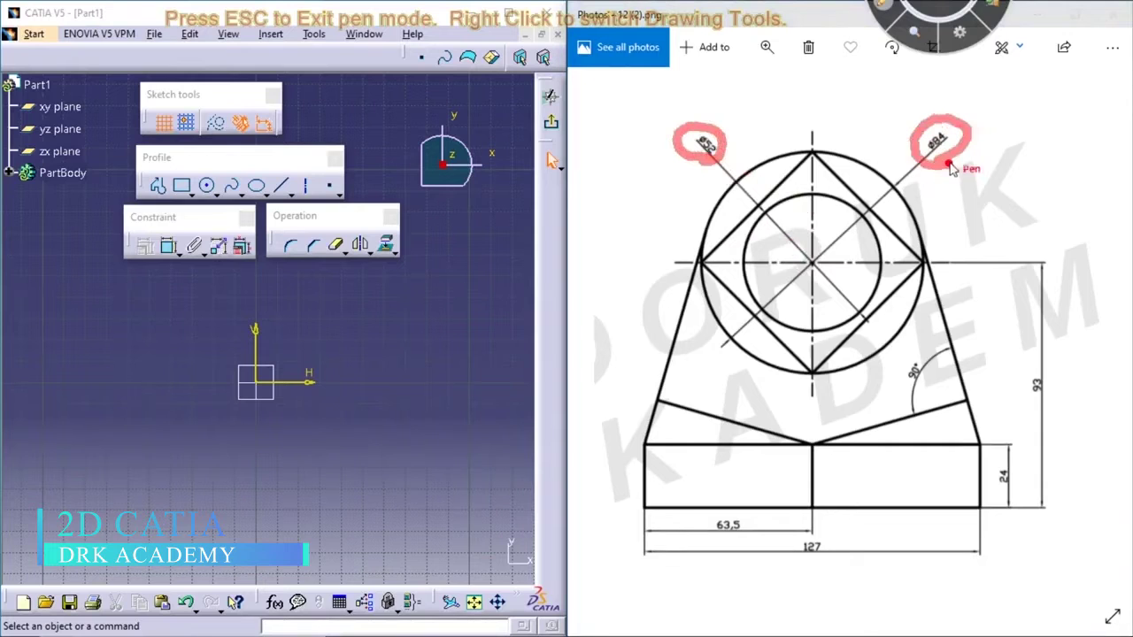
mouse_move(827, 205)
mouse_down()
mouse_move(770, 204)
mouse_move(905, 223)
mouse_move(796, 152)
mouse_move(723, 217)
mouse_move(721, 244)
mouse_move(743, 310)
mouse_move(863, 336)
mouse_move(924, 259)
mouse_move(810, 157)
mouse_move(772, 211)
mouse_up()
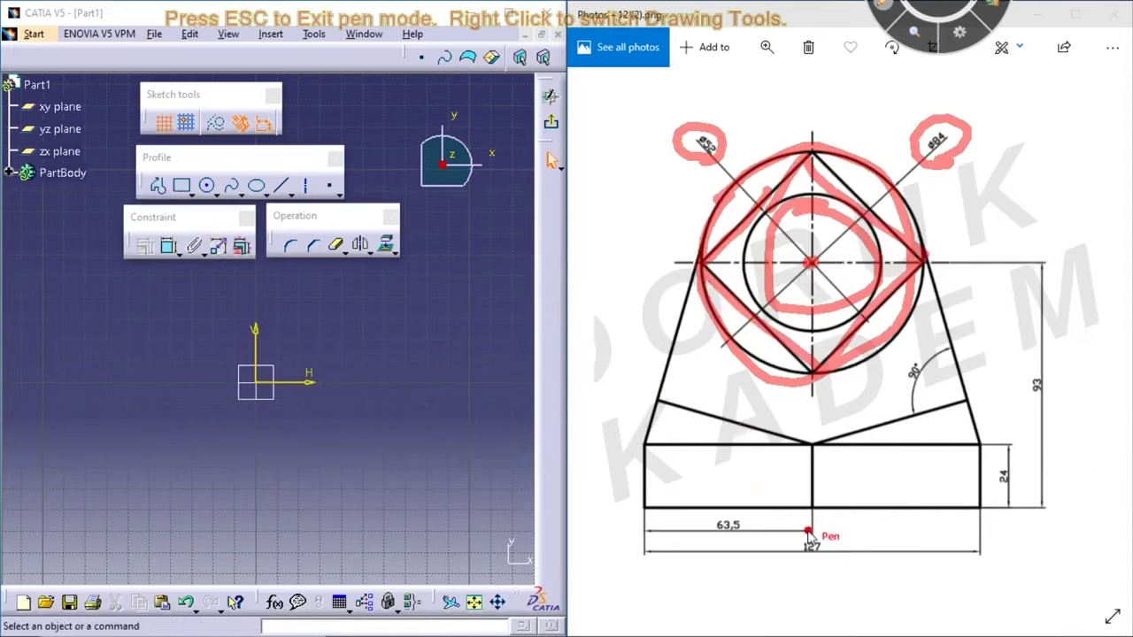
drag(1057, 409, 1044, 398)
drag(652, 514, 976, 516)
mouse_move(816, 555)
mouse_down()
mouse_move(807, 533)
mouse_move(819, 561)
mouse_up()
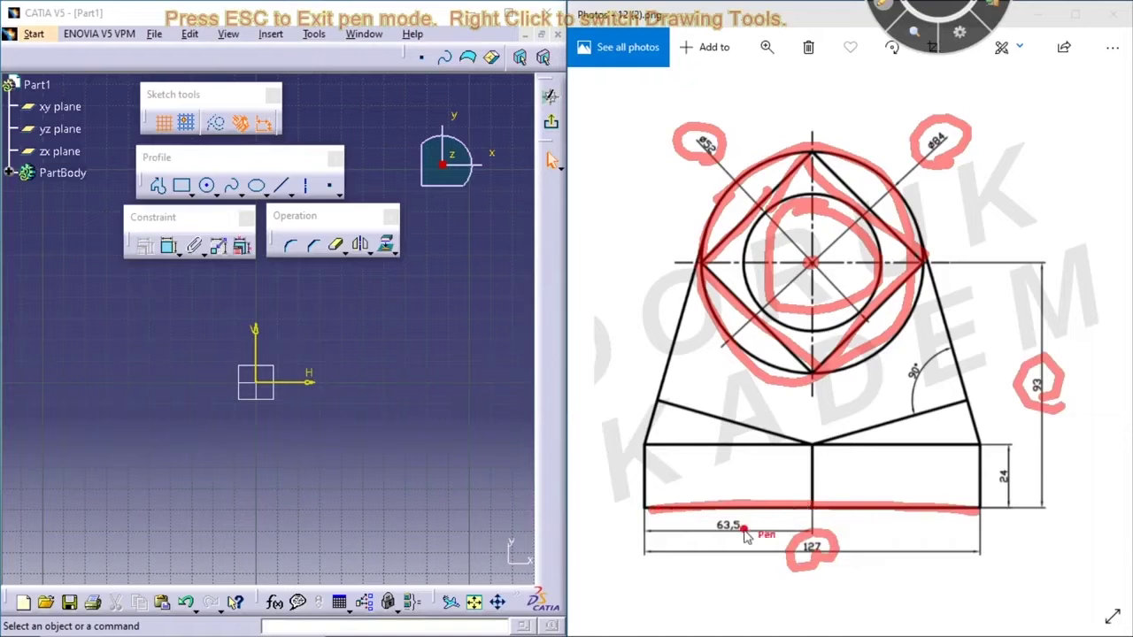
drag(744, 524, 721, 543)
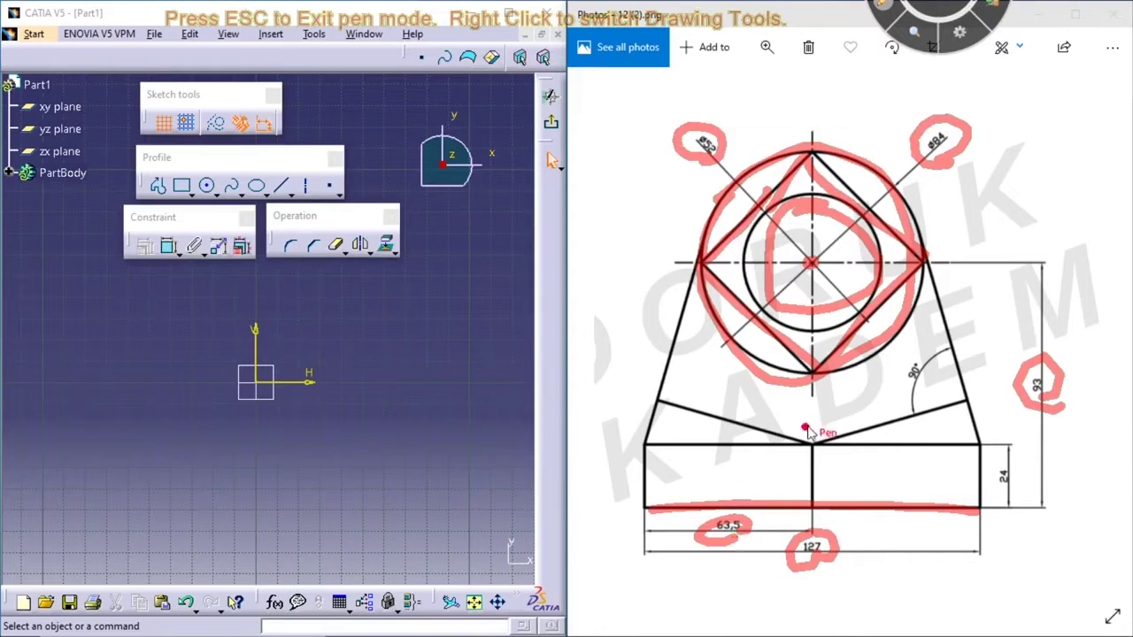
Trace the vertical centre line, the 24 base height and the base's left edge in red
drag(806, 431, 815, 510)
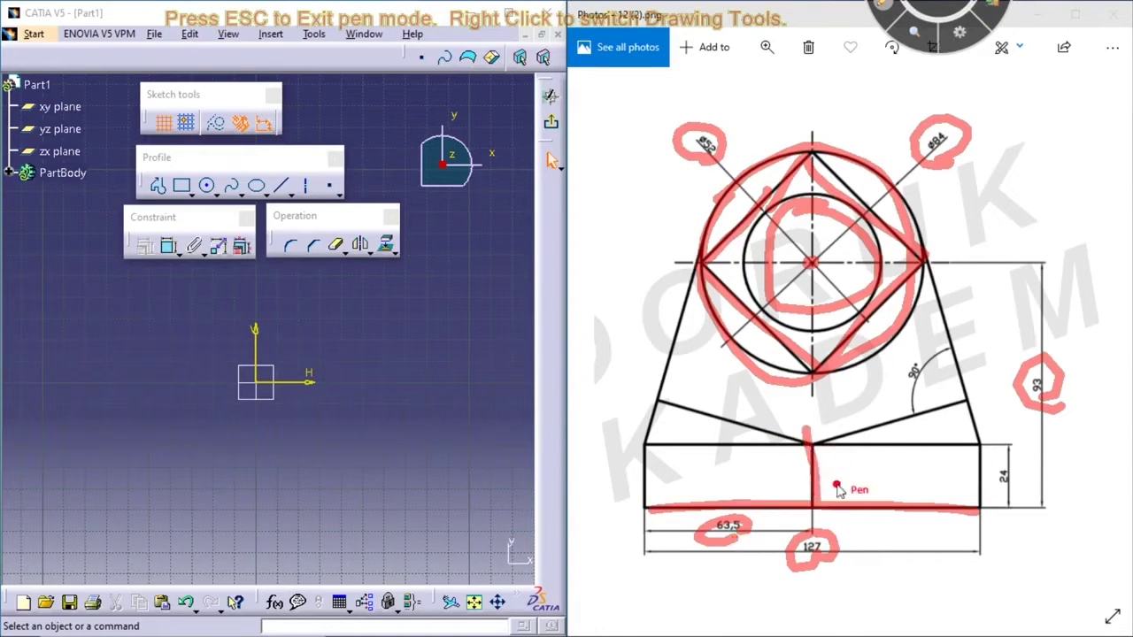
drag(810, 266, 809, 391)
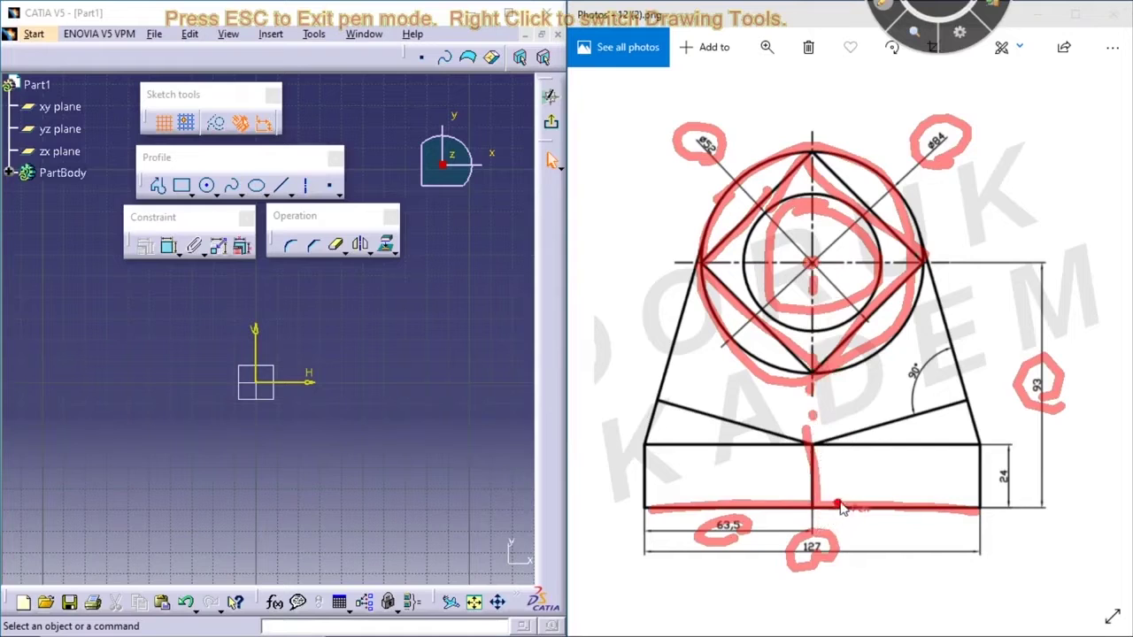
mouse_move(993, 511)
mouse_down()
mouse_move(1017, 469)
mouse_move(1018, 434)
mouse_up()
drag(652, 502, 650, 445)
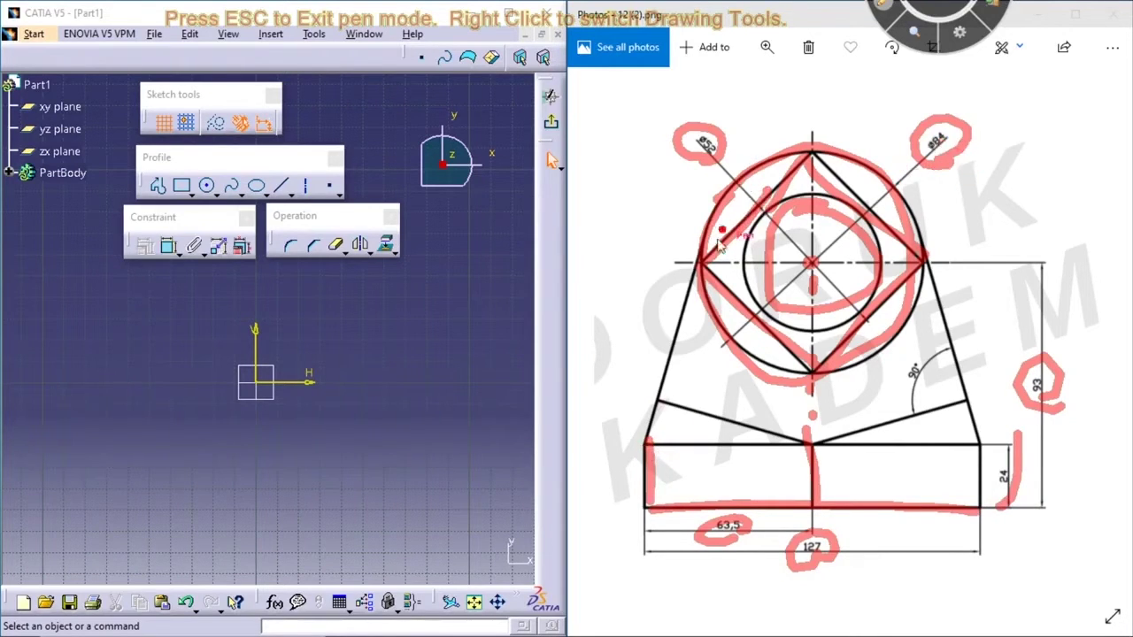
Trace both tapered sides, the right V line and the 90° angle, then clear the markup
drag(708, 234, 622, 441)
drag(920, 248, 988, 456)
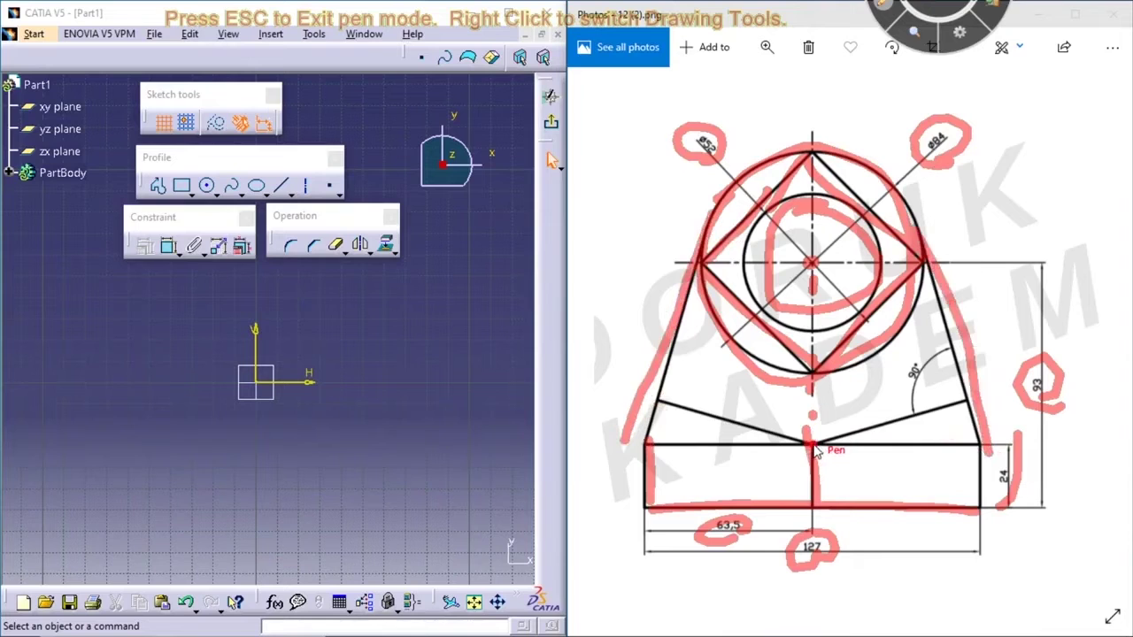
drag(814, 446, 965, 405)
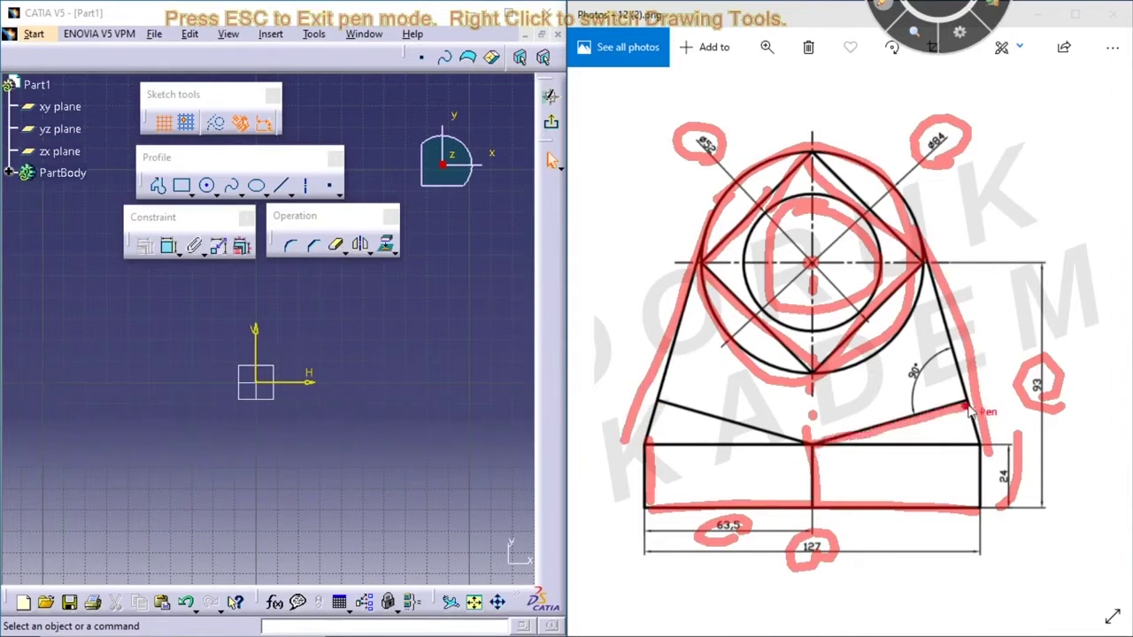
drag(954, 364, 914, 408)
click(937, 388)
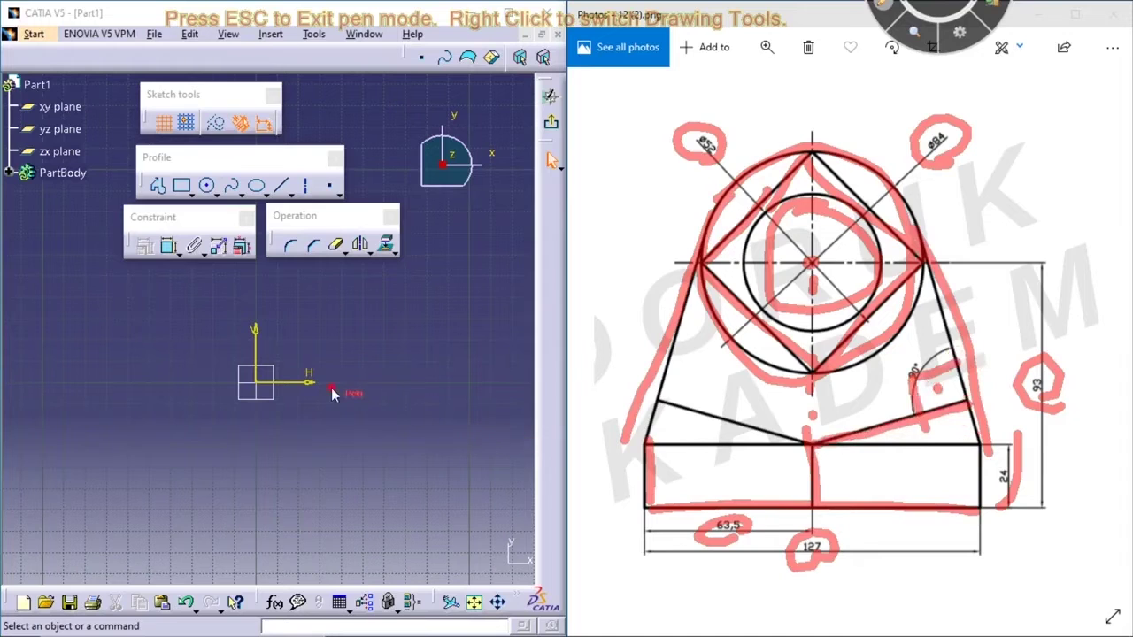
key(Escape)
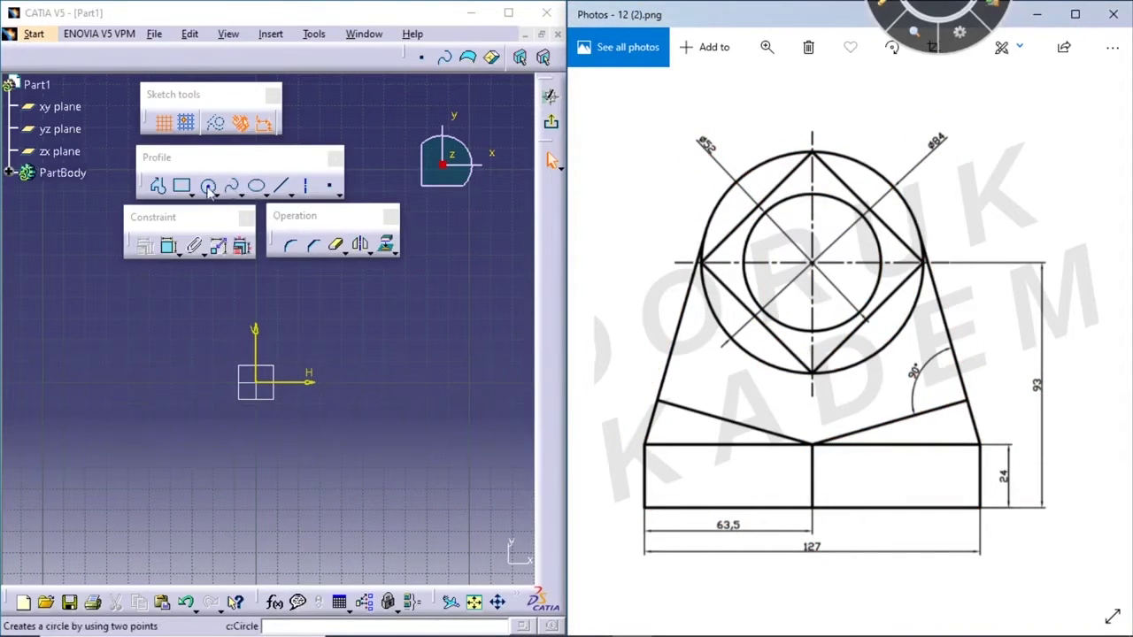
Draw the inner circle at the sketch origin with radius 52/2 (Ø52)
click(208, 186)
click(255, 382)
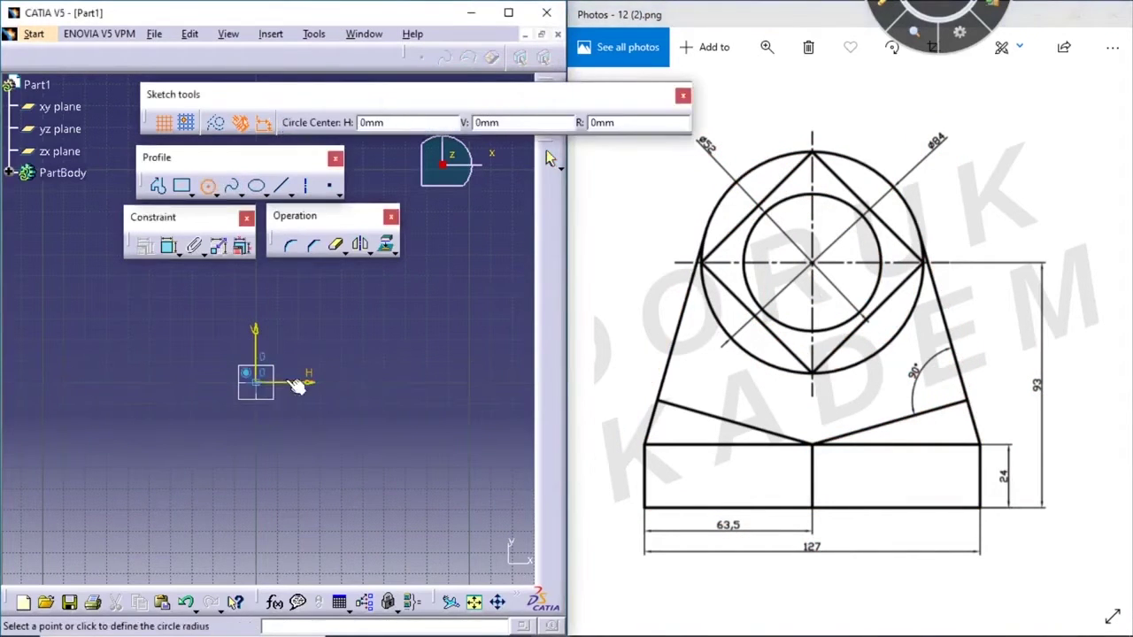
key(Tab)
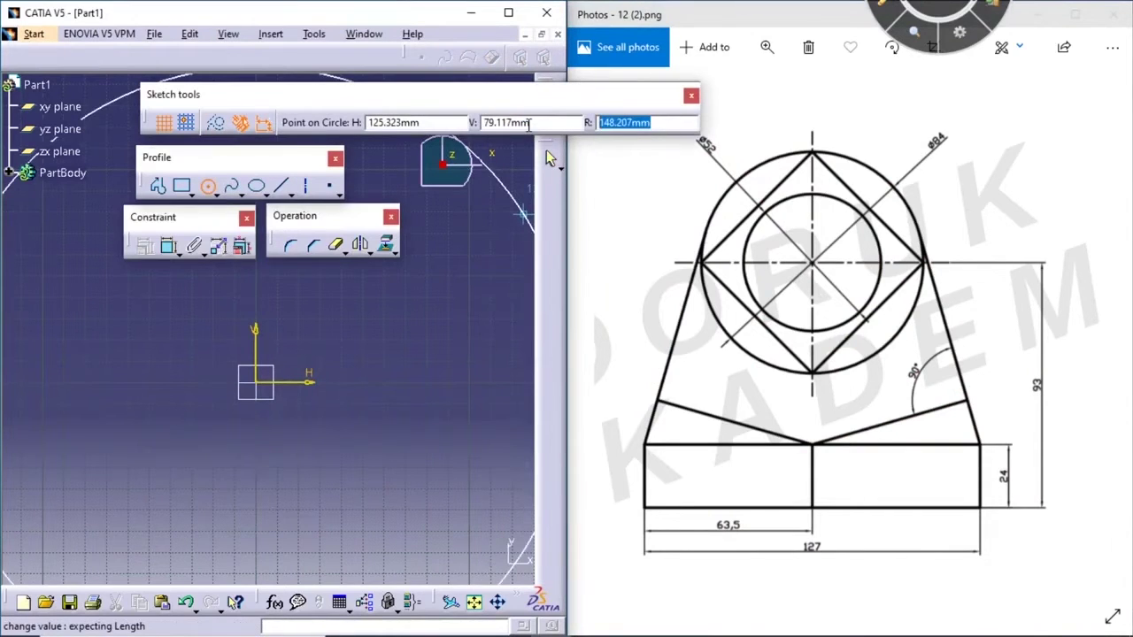
text(52/2)
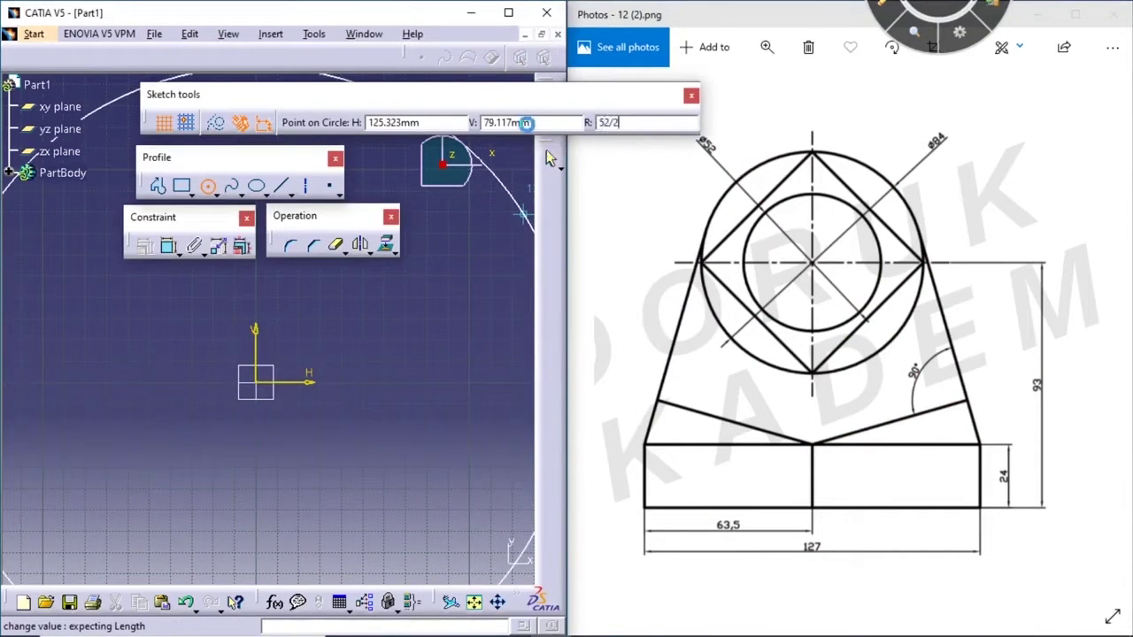
key(Return)
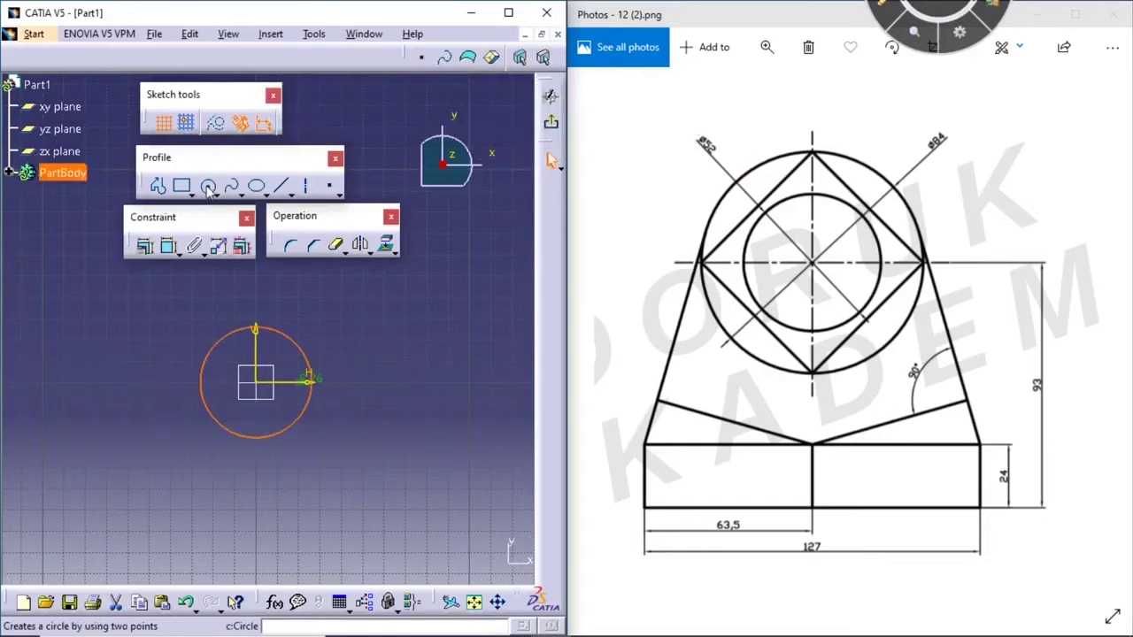
Add a concentric outer circle with radius 84/2 (Ø84)
click(207, 186)
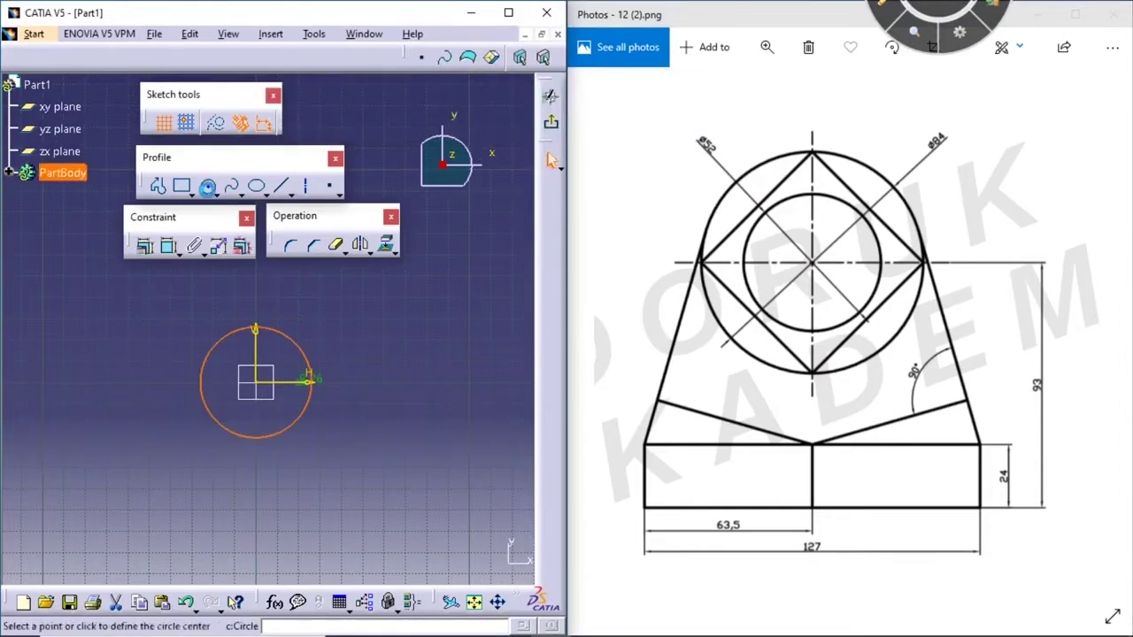
right_click(285, 334)
click(386, 442)
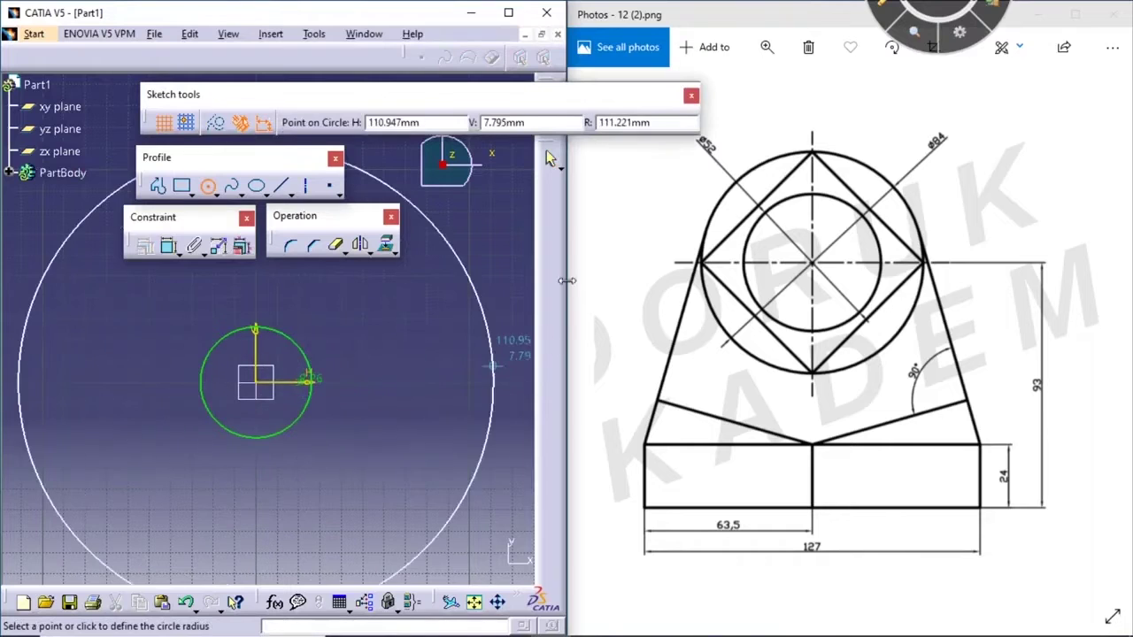
key(Tab)
key(Tab)
key(Tab)
text(84/2)
key(Return)
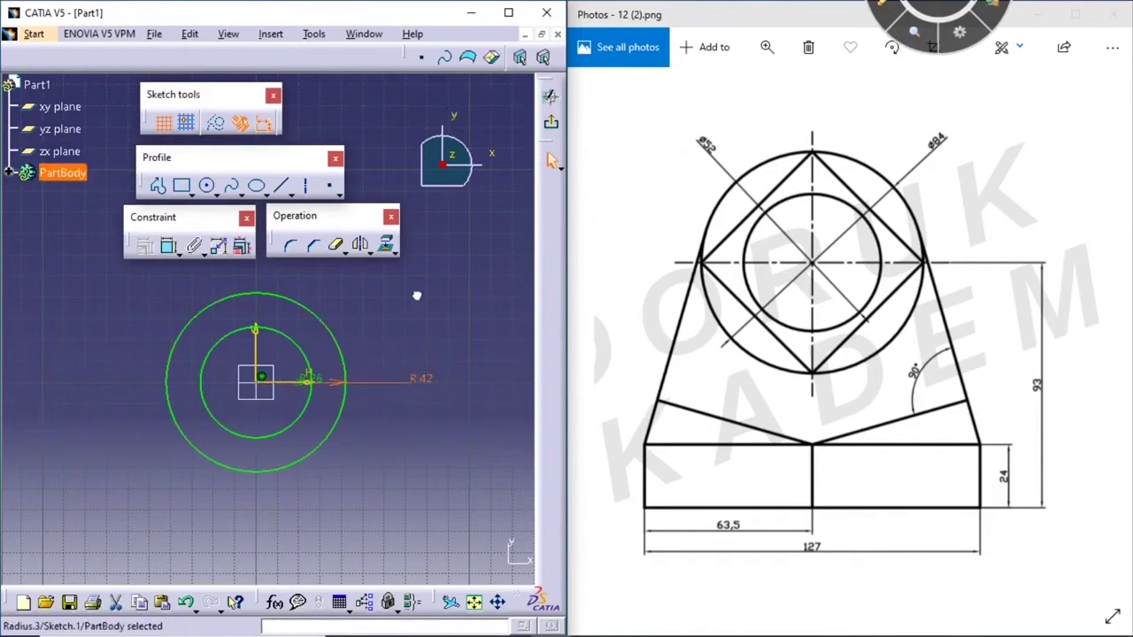
Draw two stray circles left of the originals, then undo them
click(206, 187)
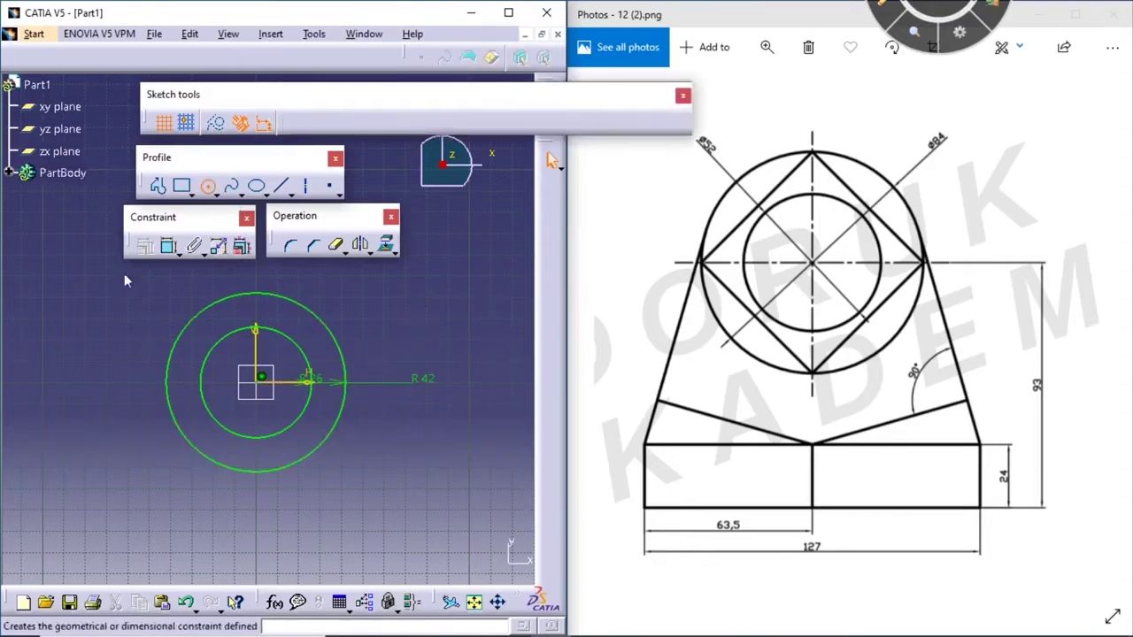
click(95, 293)
click(133, 311)
click(207, 186)
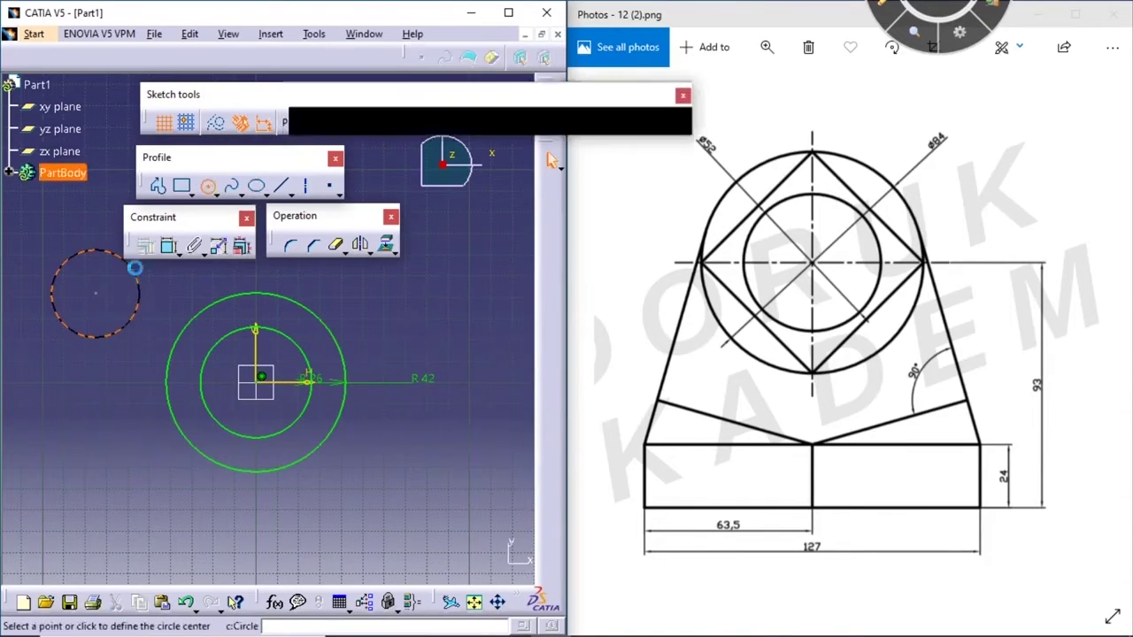
click(95, 293)
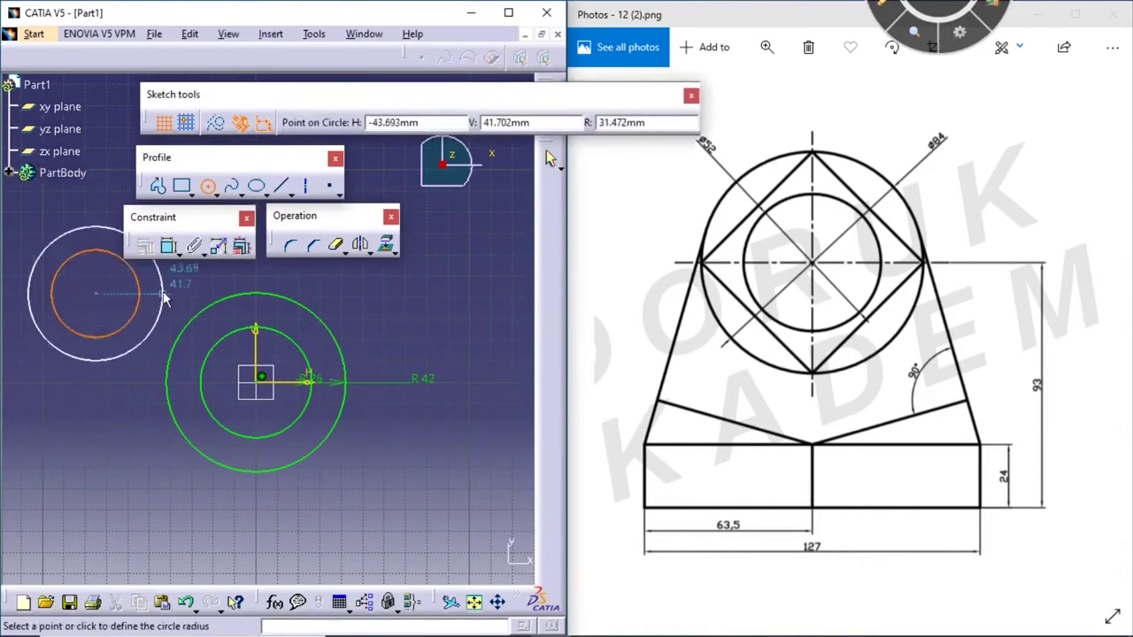
click(162, 313)
click(211, 296)
key(ctrl+z)
key(ctrl+z)
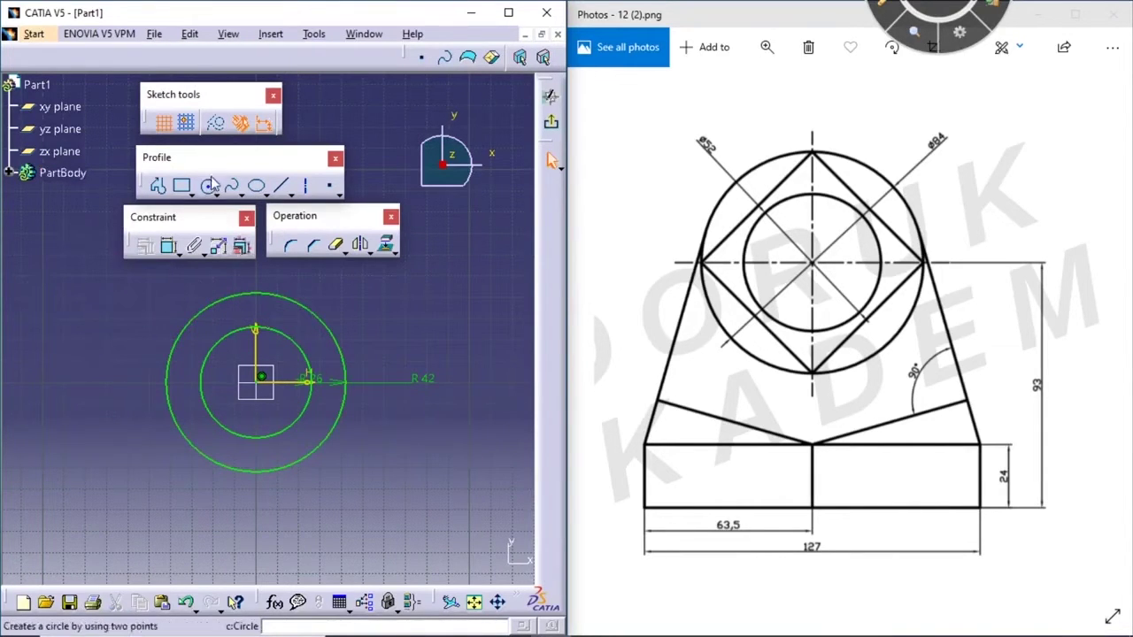
Drag the R26 and R42 dimensions up and right, outside the circles
middle_drag(370, 349, 379, 358)
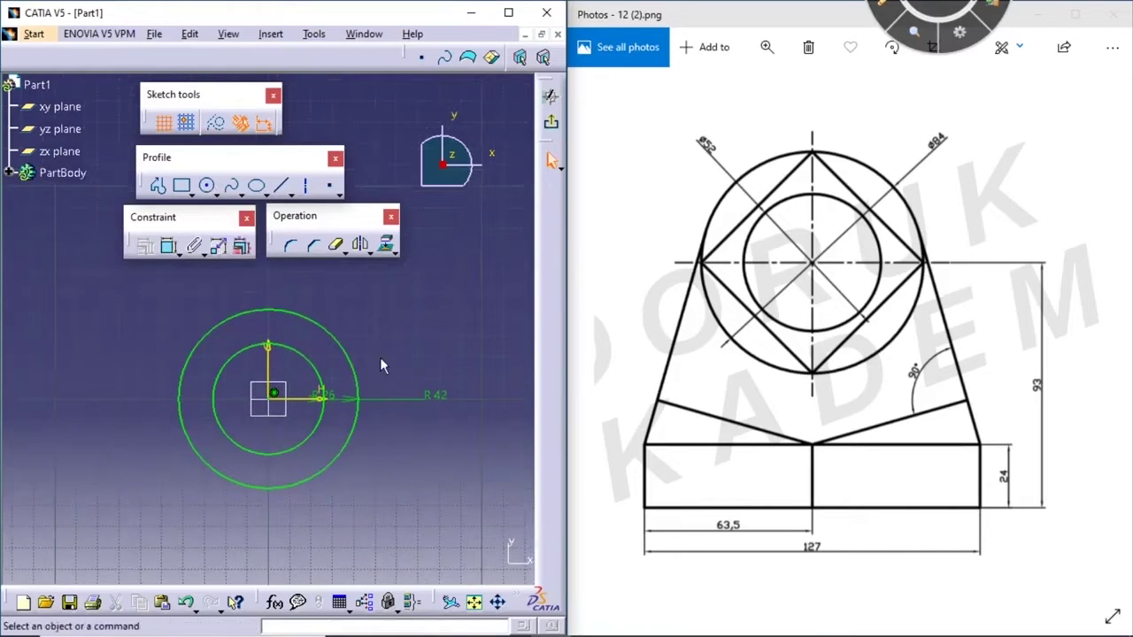
drag(324, 395, 382, 301)
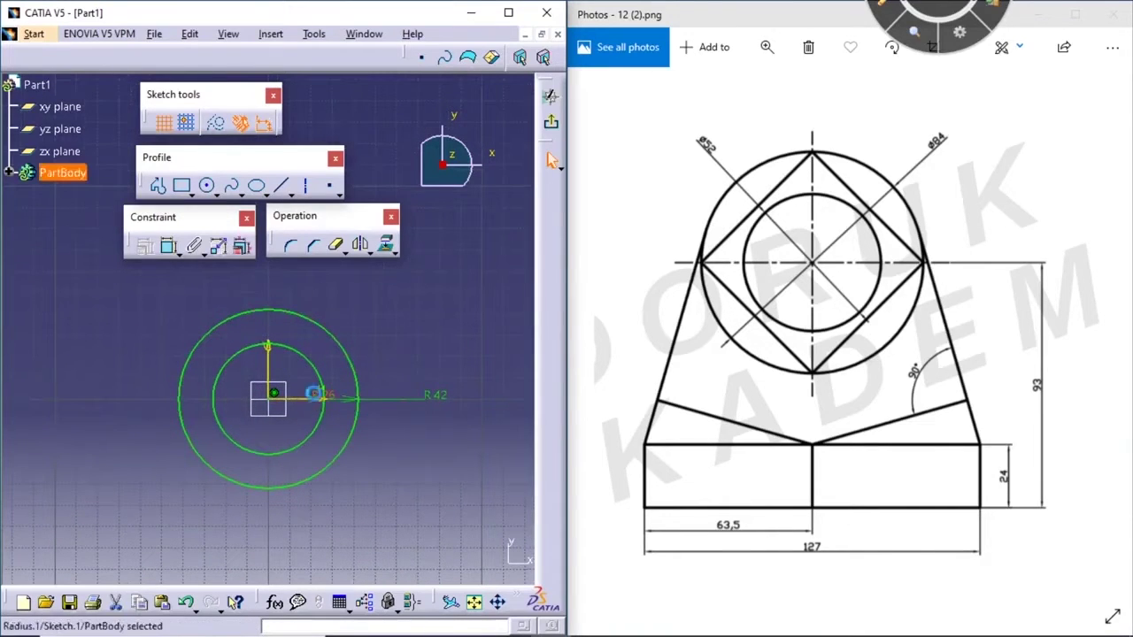
drag(352, 405, 386, 347)
click(386, 347)
middle_drag(388, 353, 423, 321)
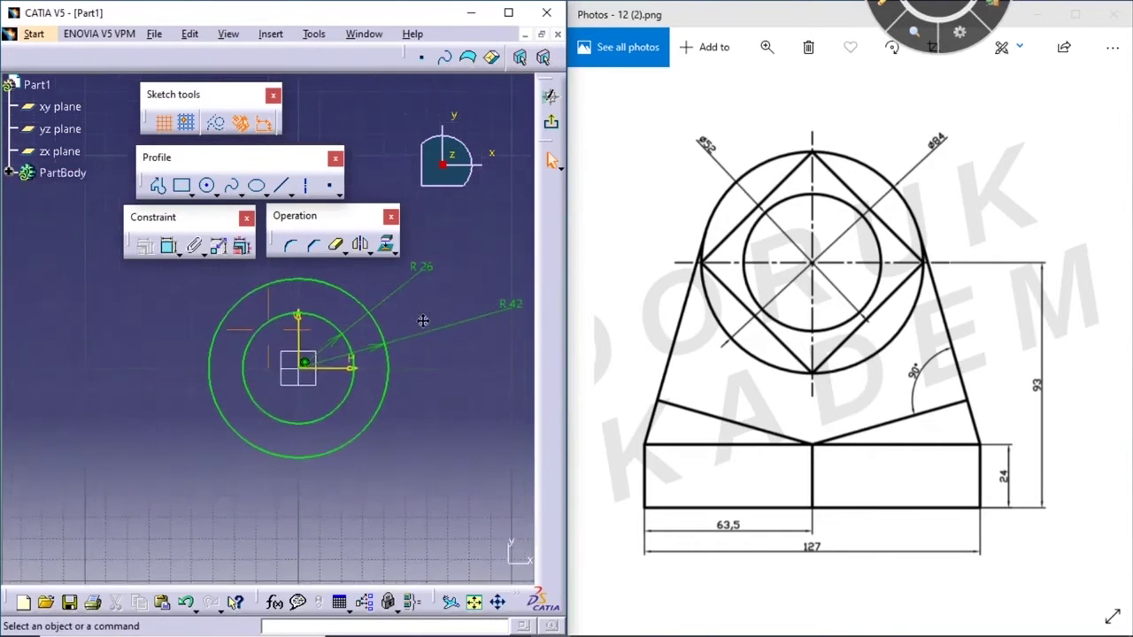
ctrl+middle_drag(389, 402, 438, 372)
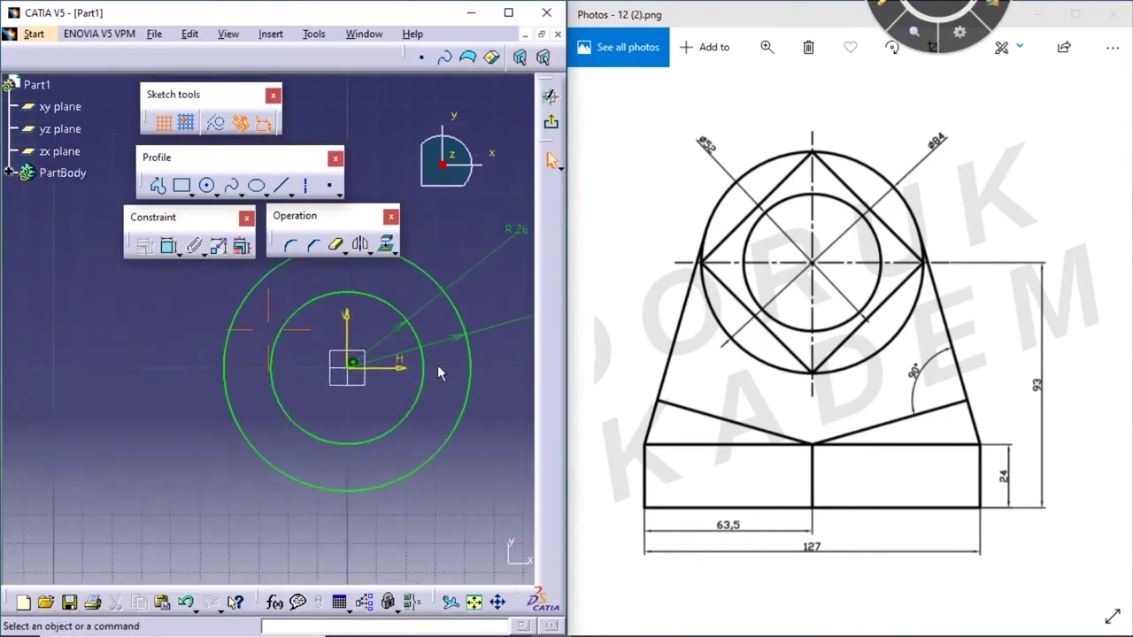
click(159, 185)
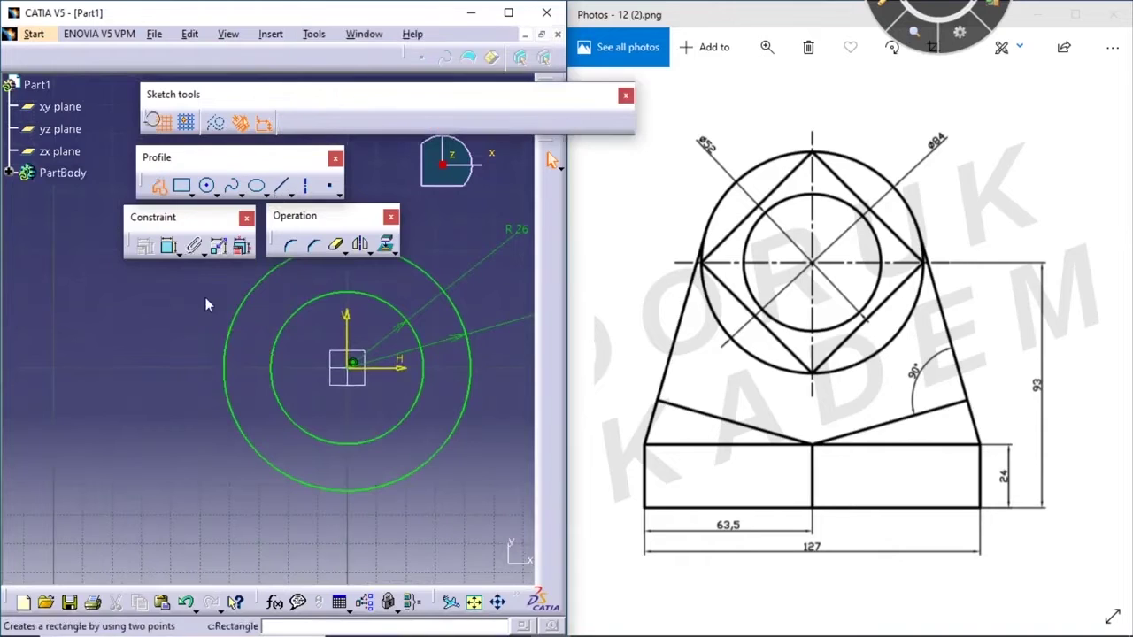
Draw a closed square profile through the outer circle's left, bottom, right and top points
click(229, 372)
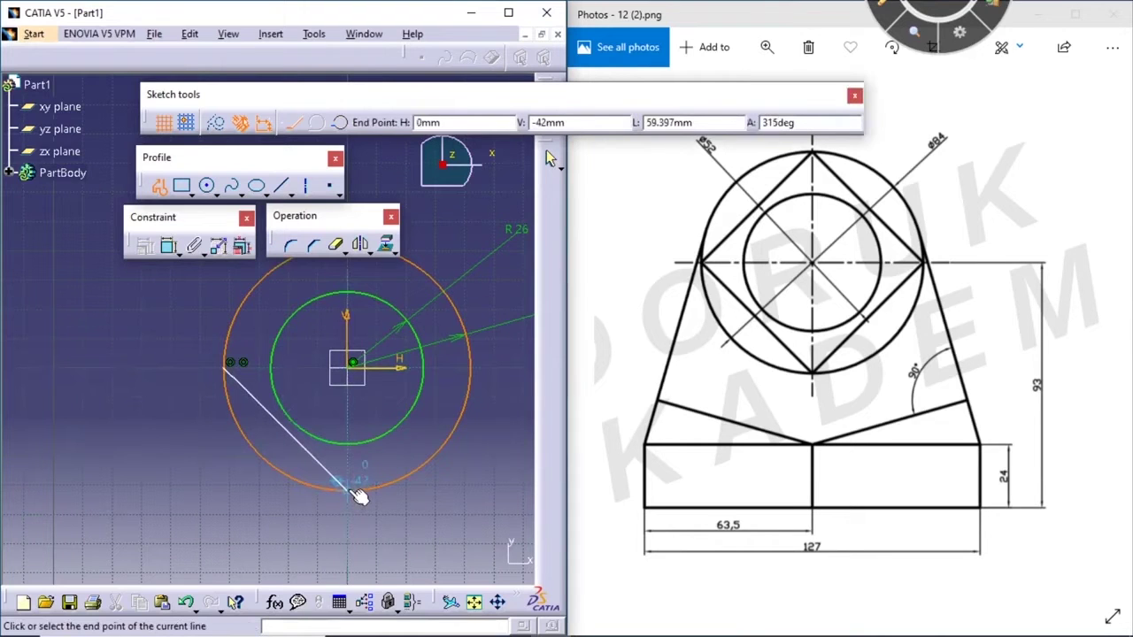
click(354, 487)
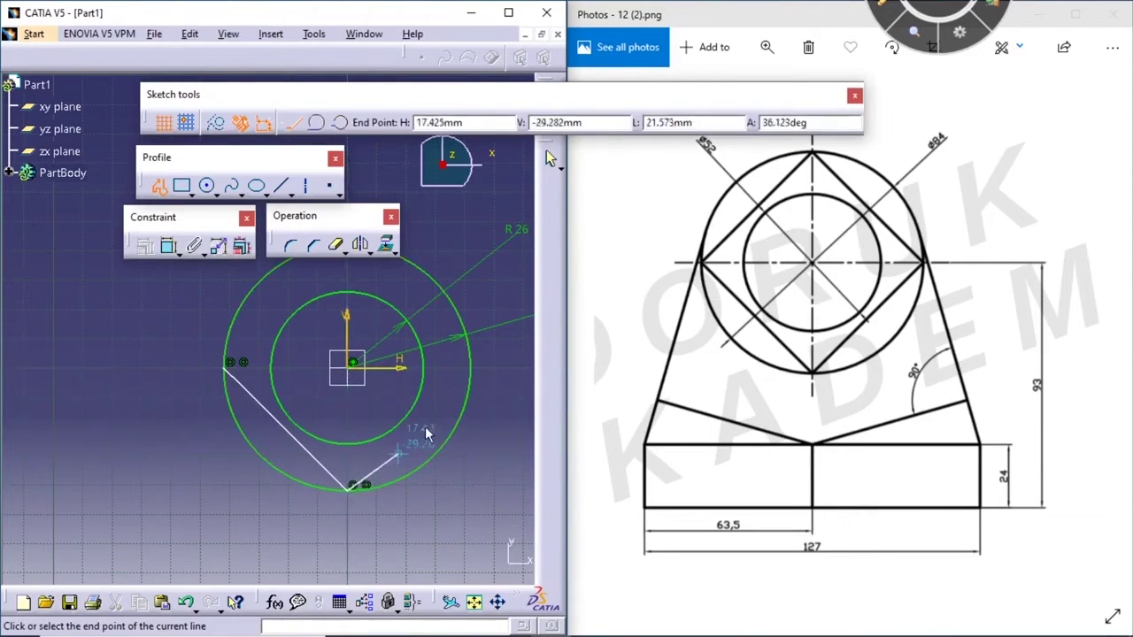
click(473, 365)
middle_drag(386, 273, 426, 342)
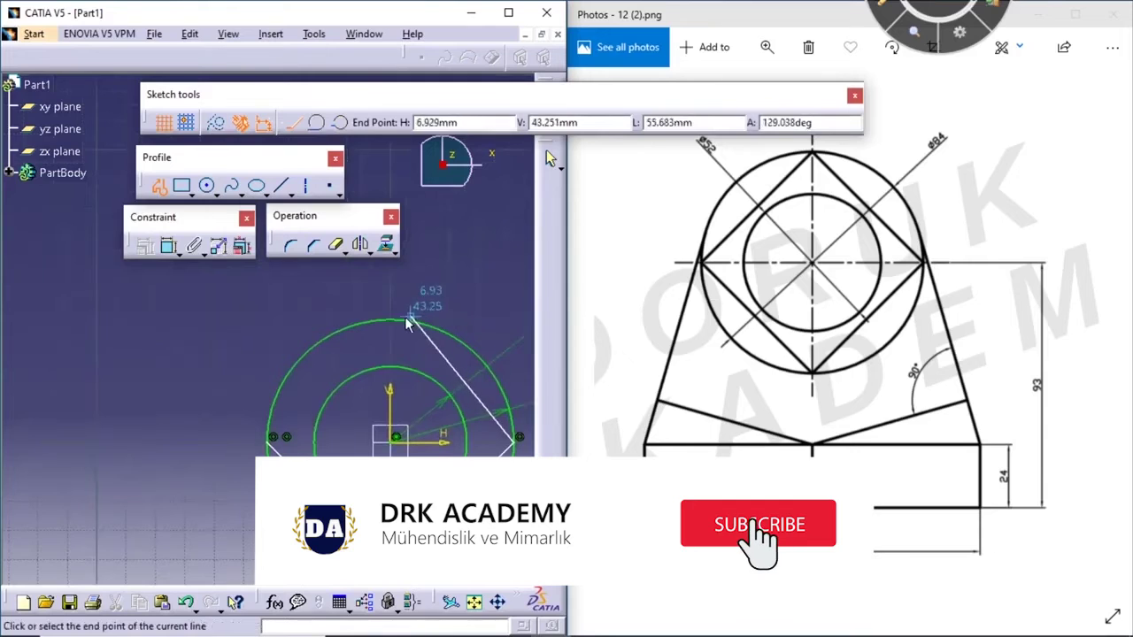
click(397, 323)
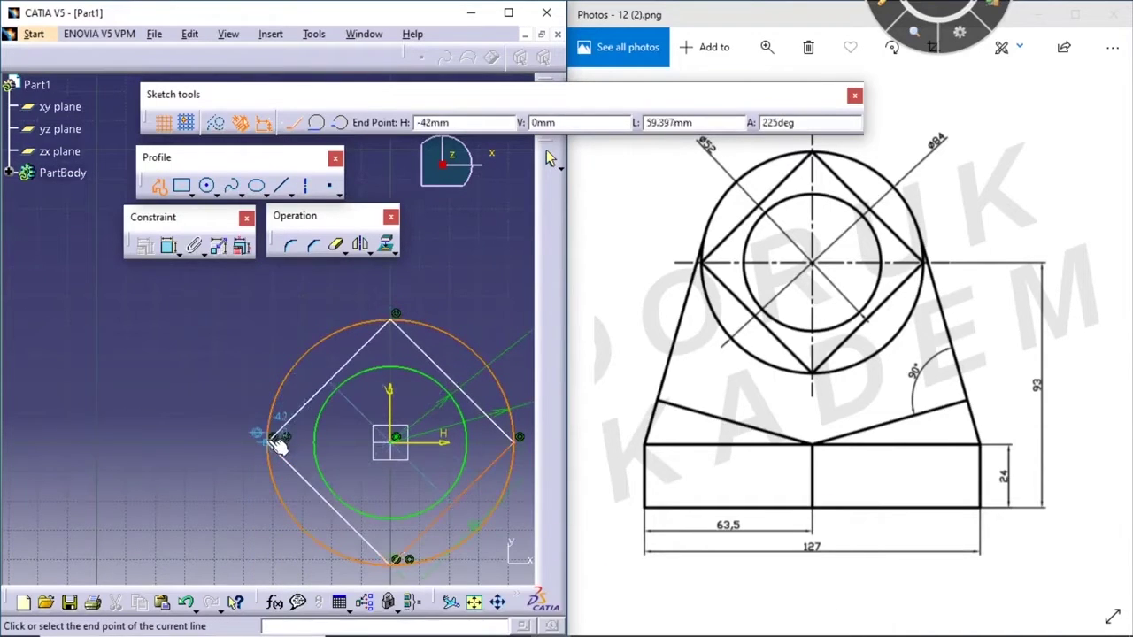
click(277, 437)
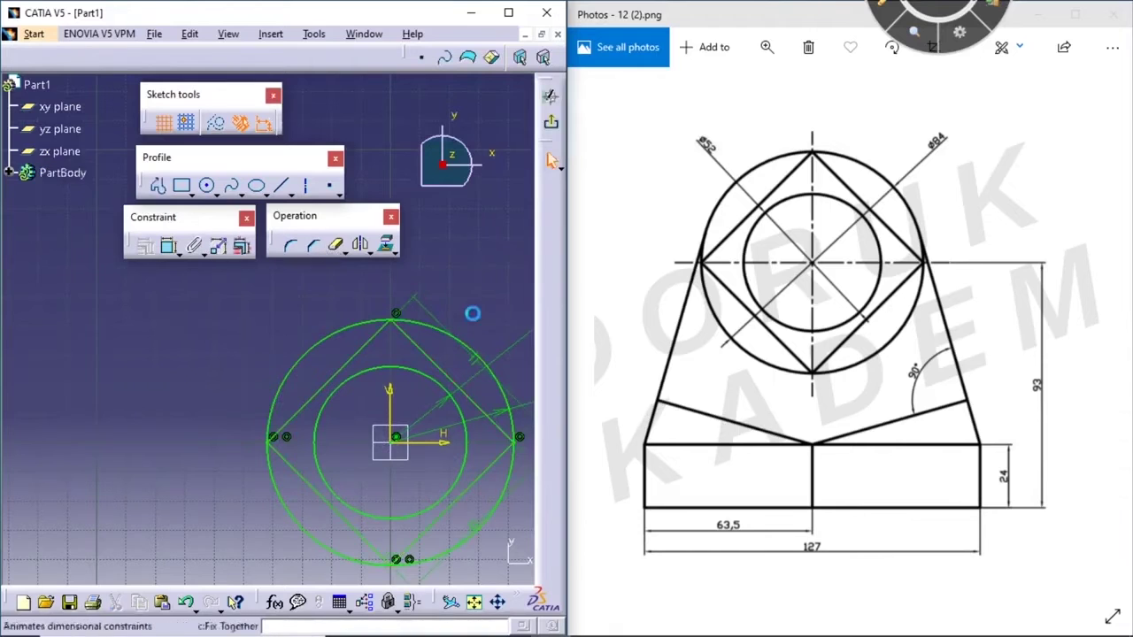
mouse_move(450, 384)
middle_down()
mouse_move(480, 437)
mouse_move(444, 378)
middle_up()
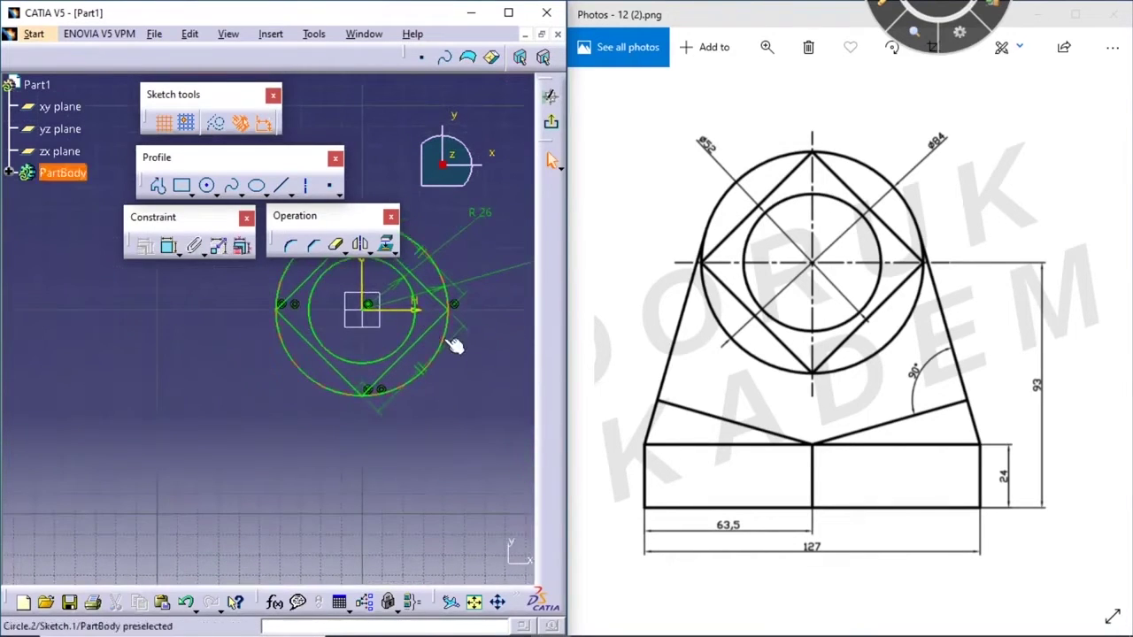
middle_drag(447, 352, 458, 374)
click(306, 185)
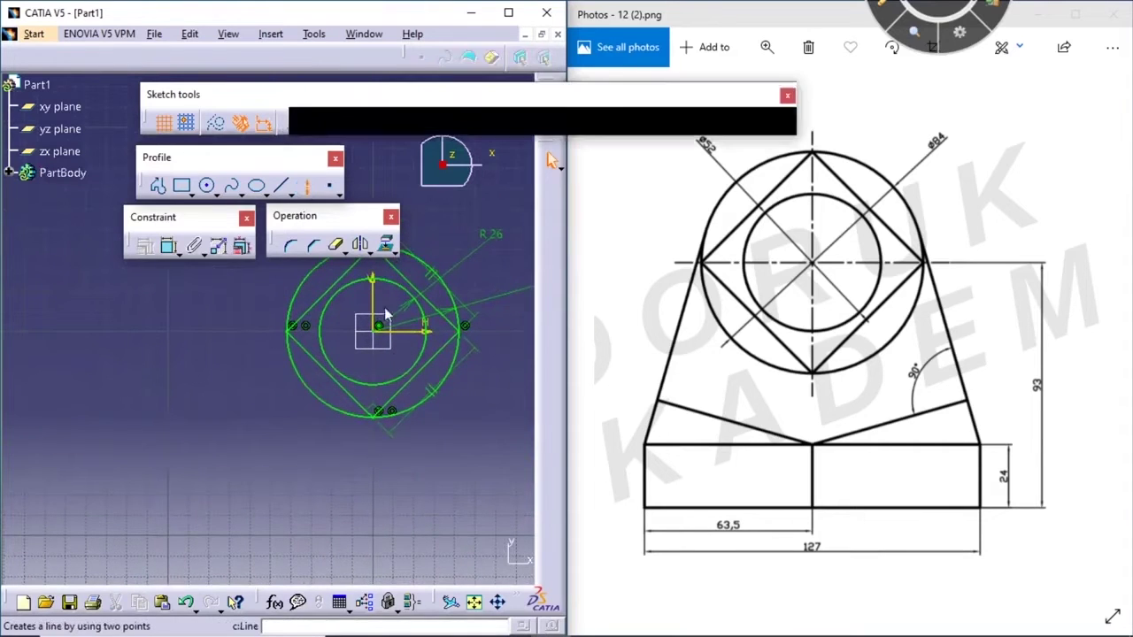
Draw a 93 mm vertical line down from the circle centre and move its dimension right
click(378, 328)
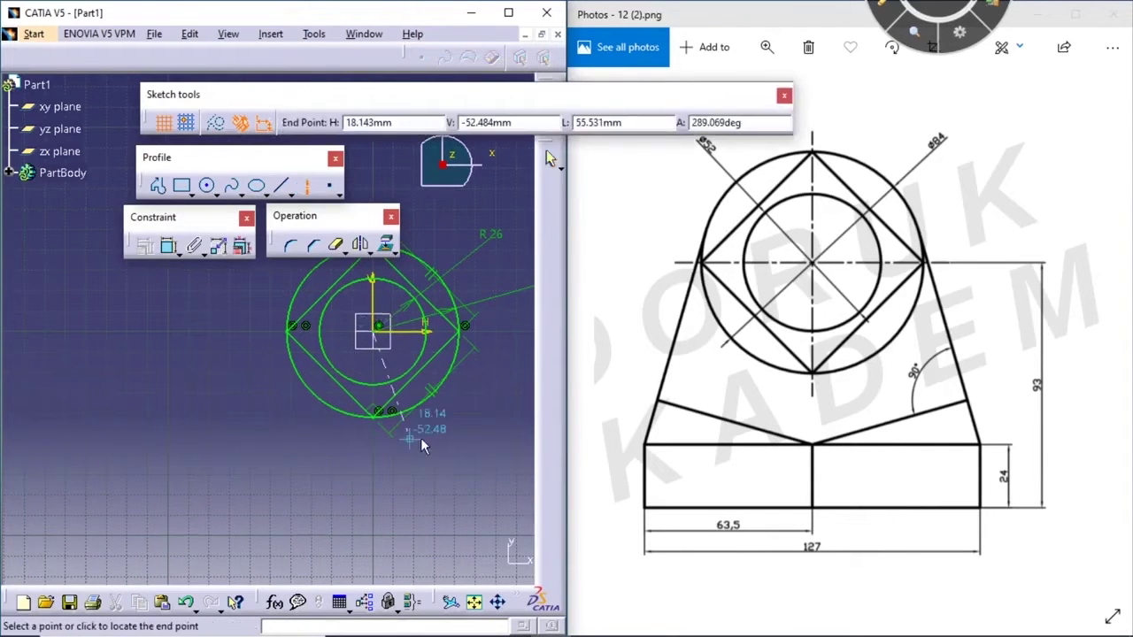
key(Tab)
key(Tab)
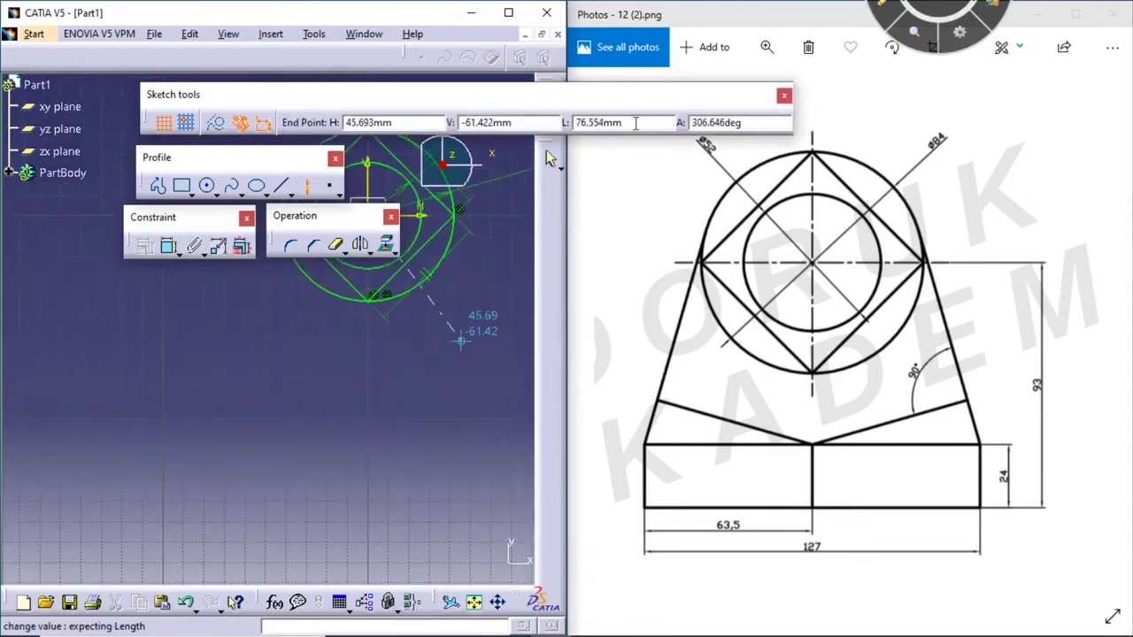
text(93)
key(Return)
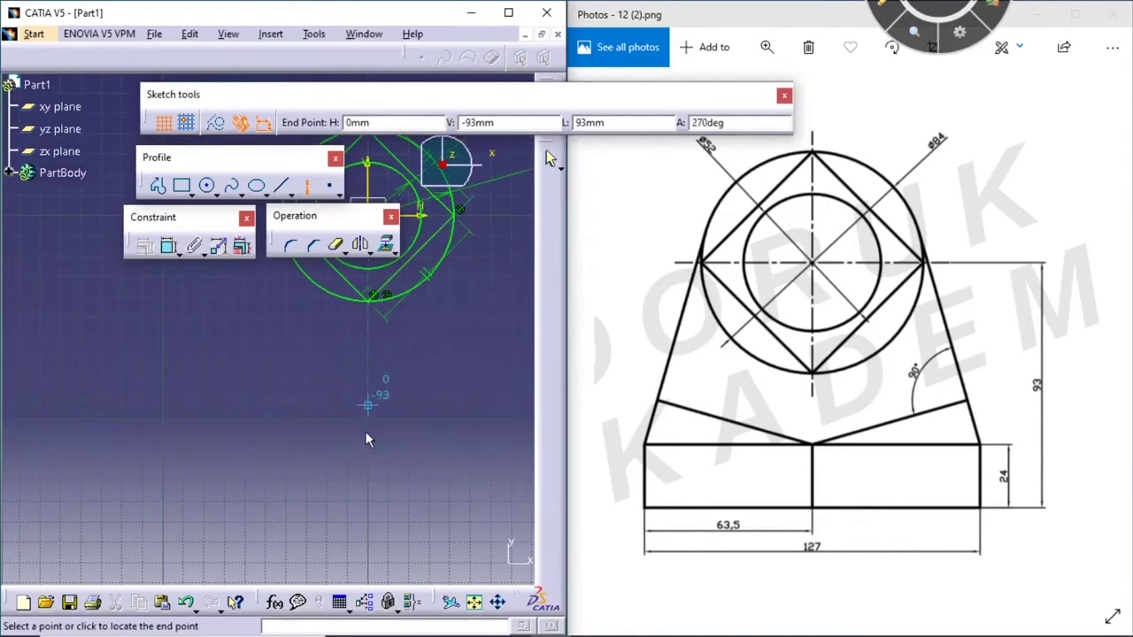
click(370, 431)
drag(395, 409, 509, 391)
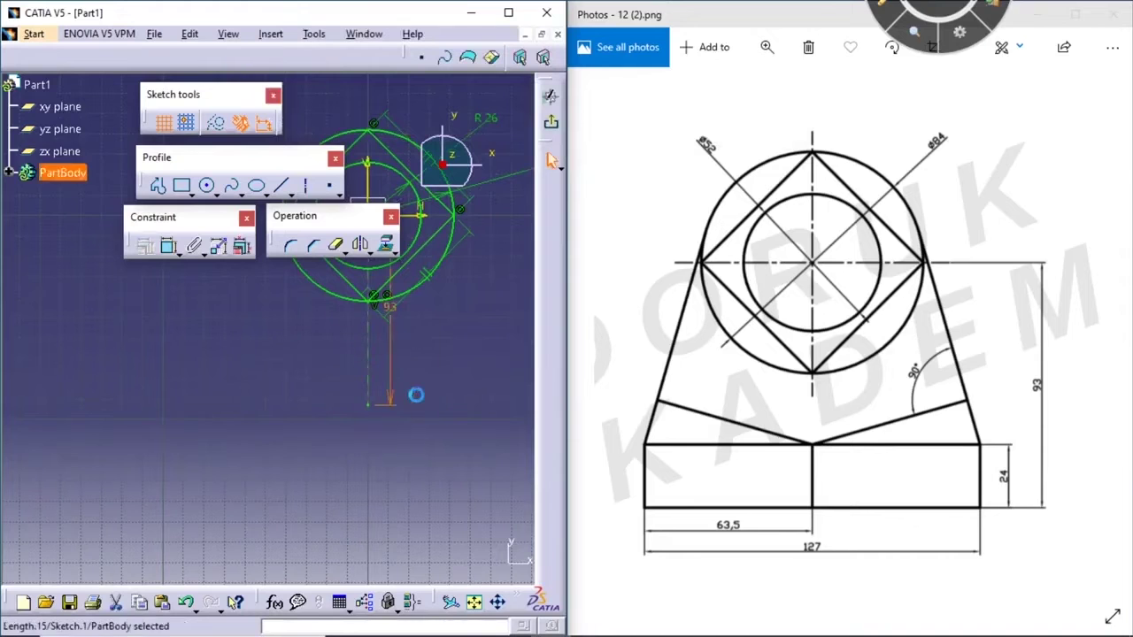
click(430, 384)
mouse_move(430, 384)
middle_down()
mouse_move(506, 396)
mouse_move(557, 380)
middle_up()
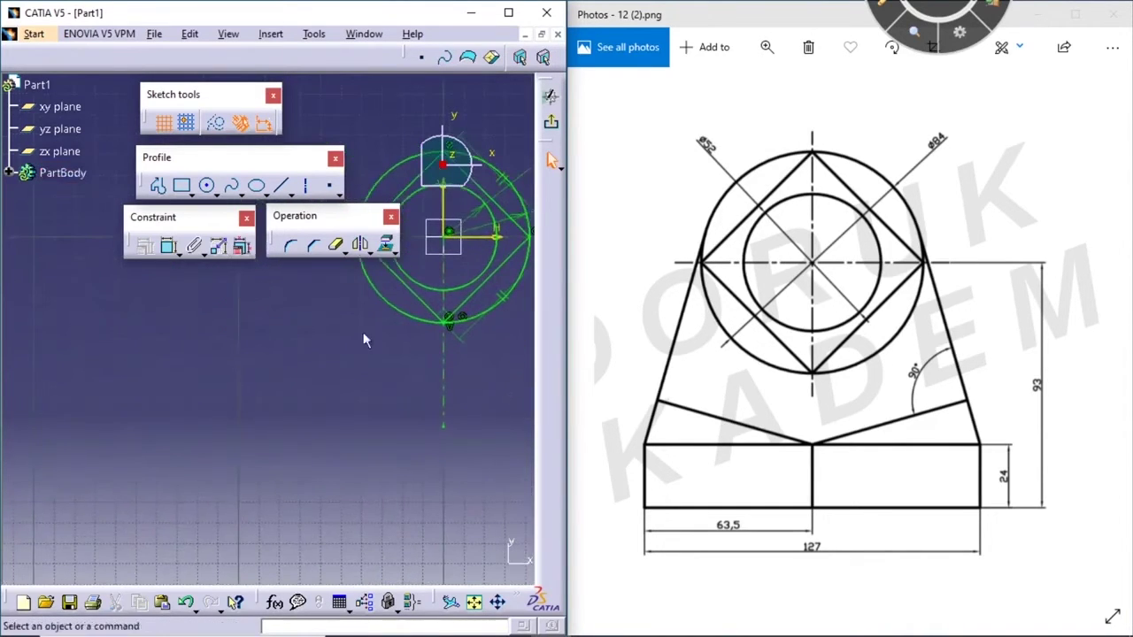
click(281, 185)
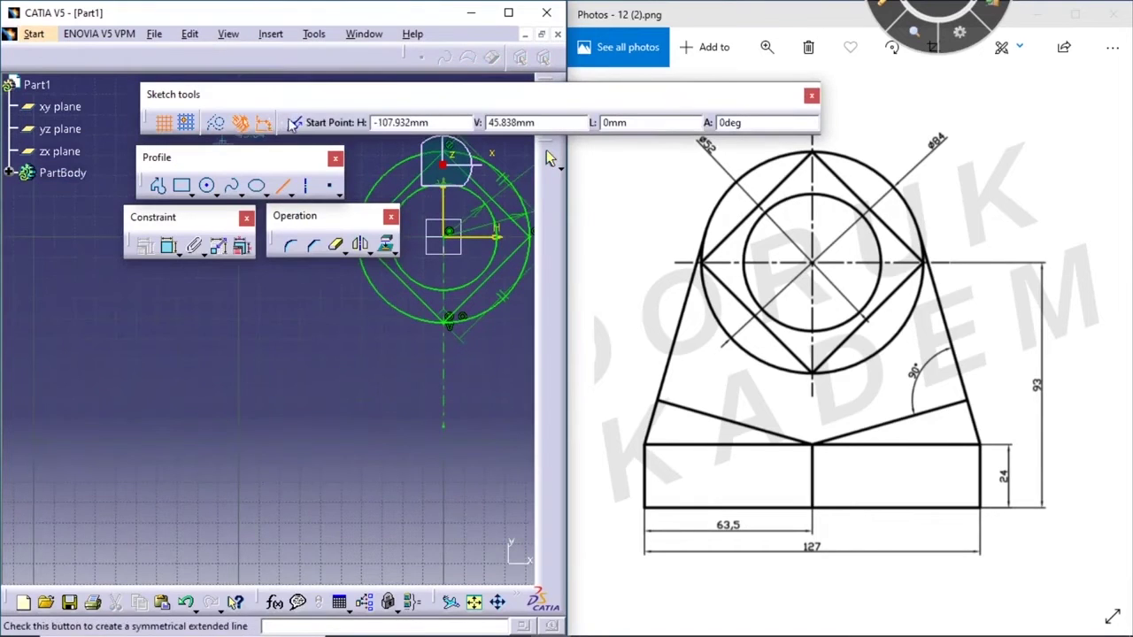
Draw a 127 mm horizontal line centred symmetrically on the vertical line's bottom end
middle_drag(442, 354, 340, 335)
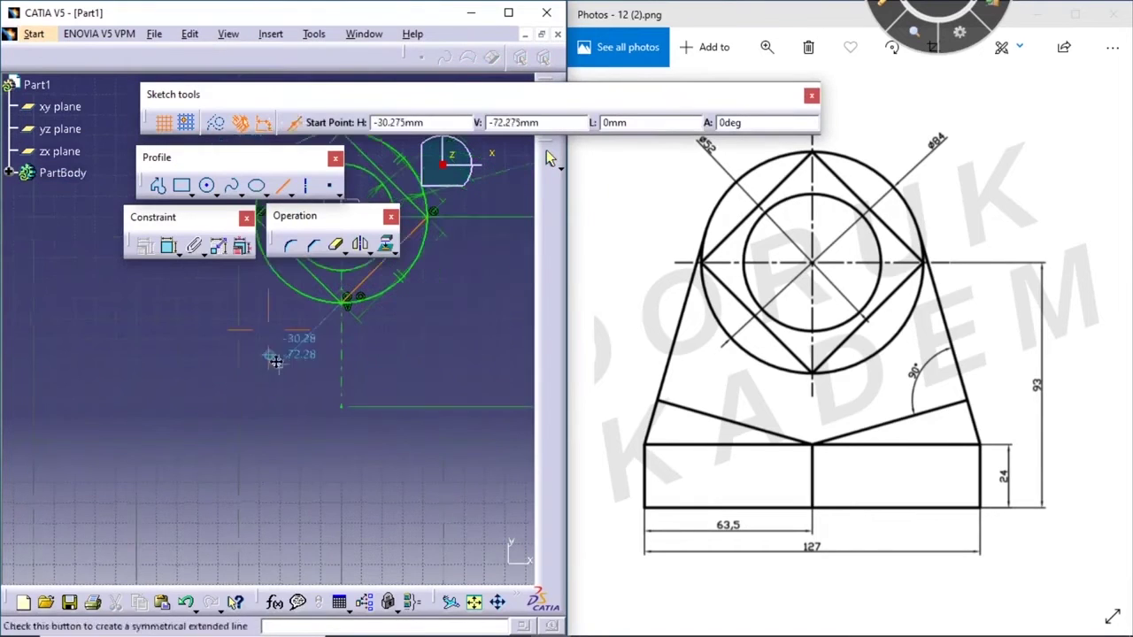
click(341, 408)
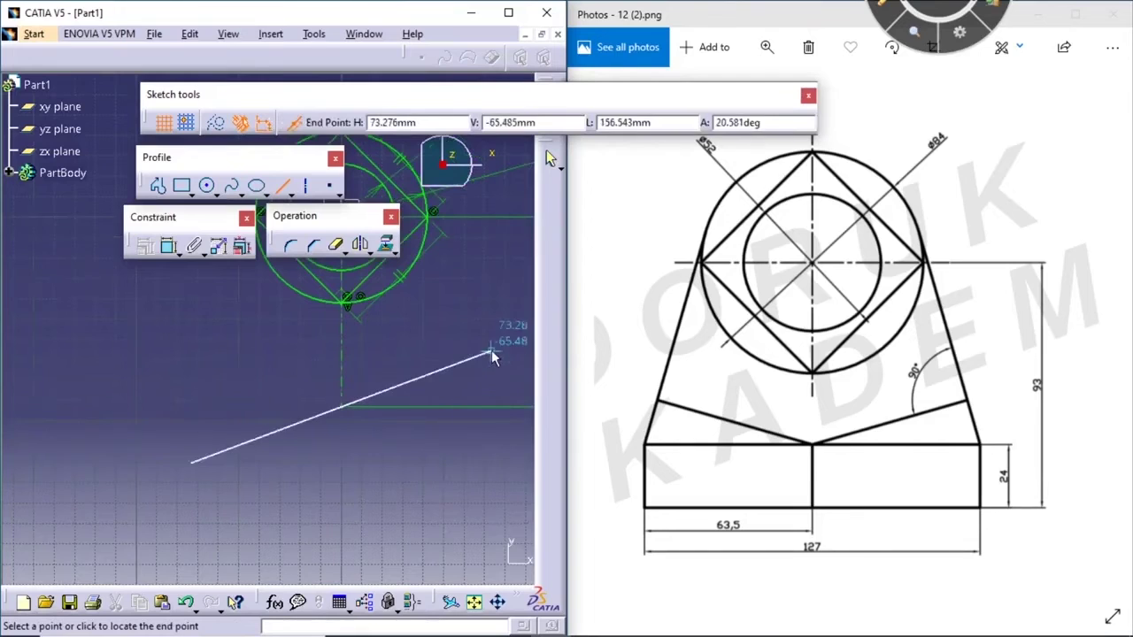
click(665, 120)
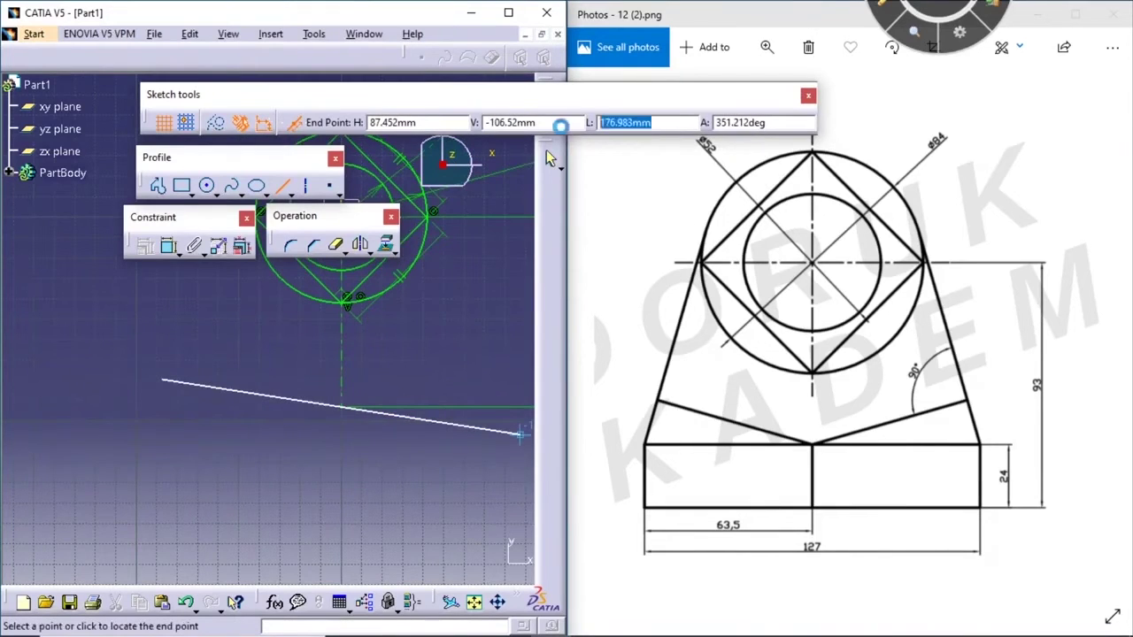
text(127)
key(Return)
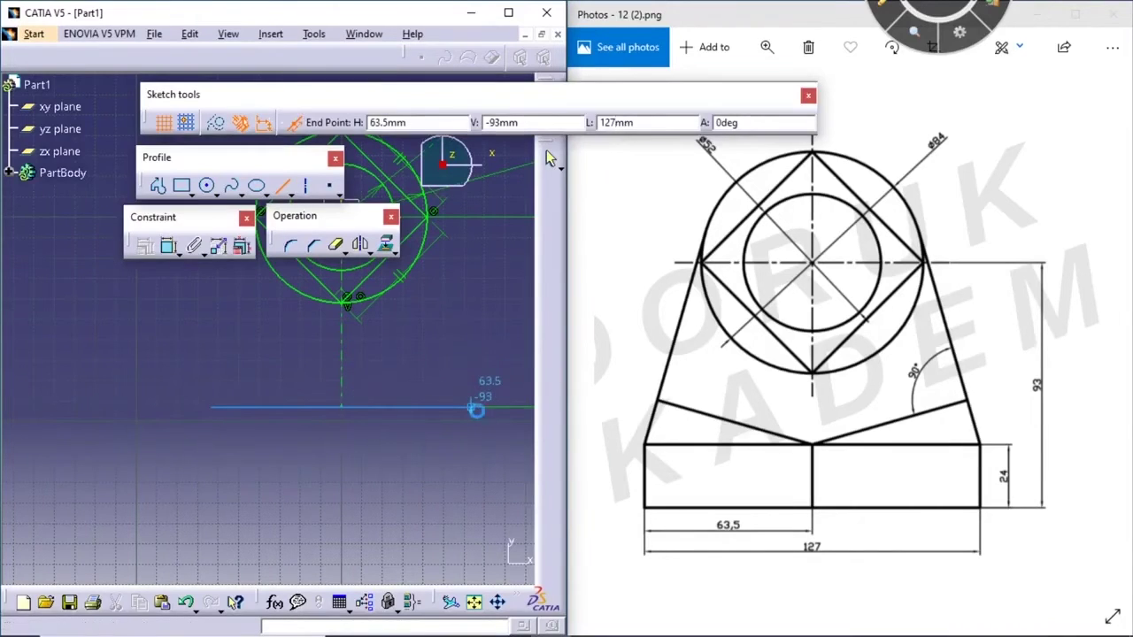
key(Return)
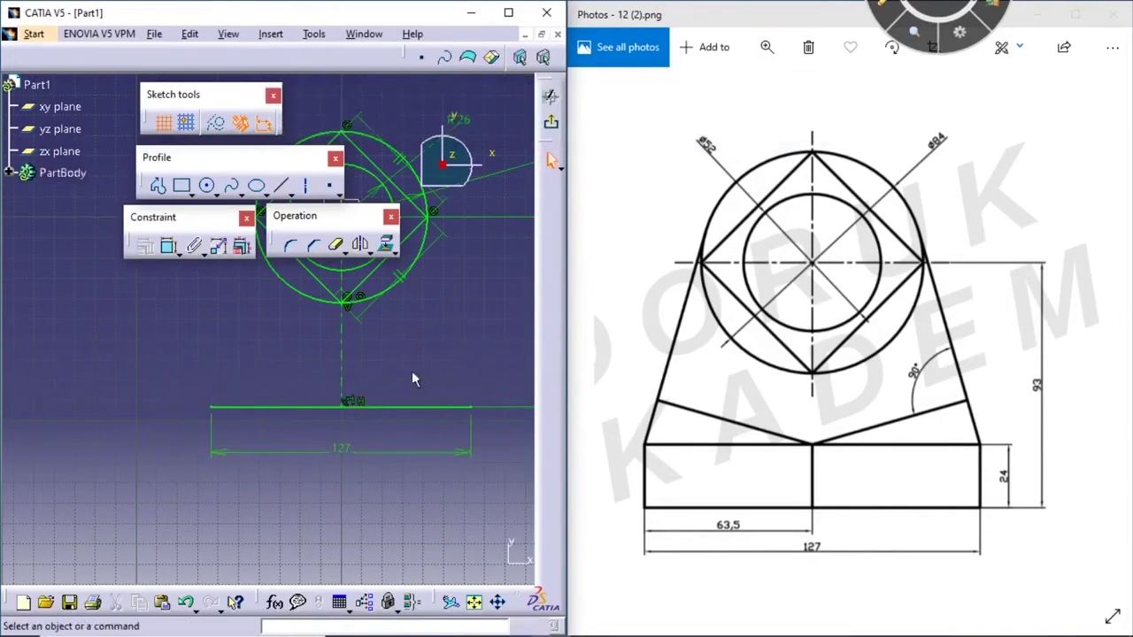
middle_drag(360, 415, 354, 430)
click(160, 186)
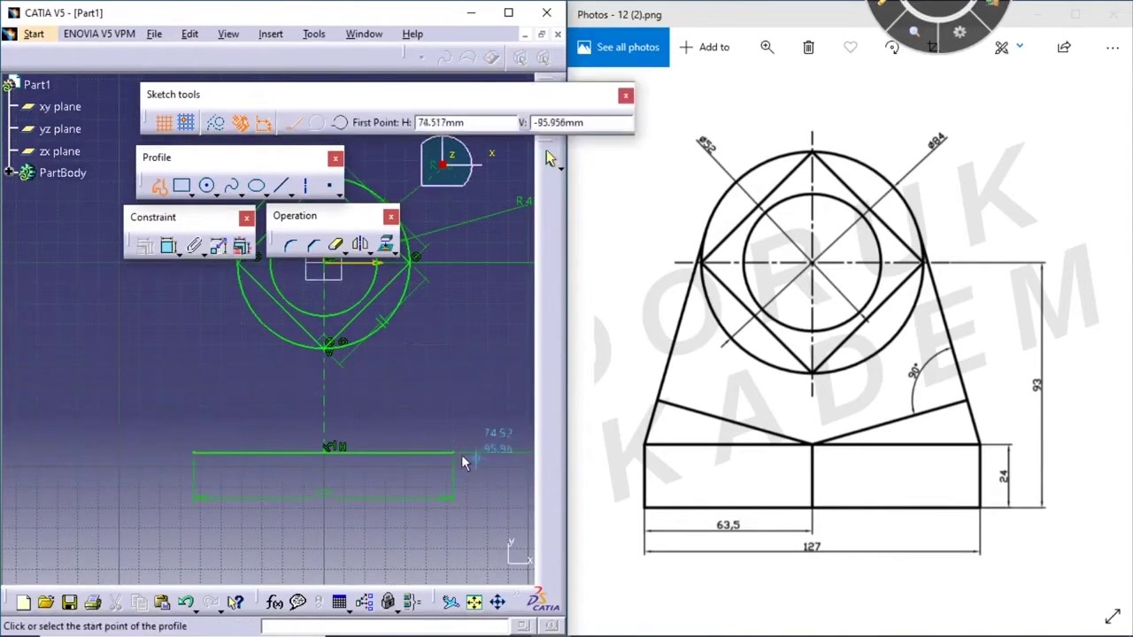
Draw a 24 mm vertical line rising from the right end of the 127 mm base line
click(280, 185)
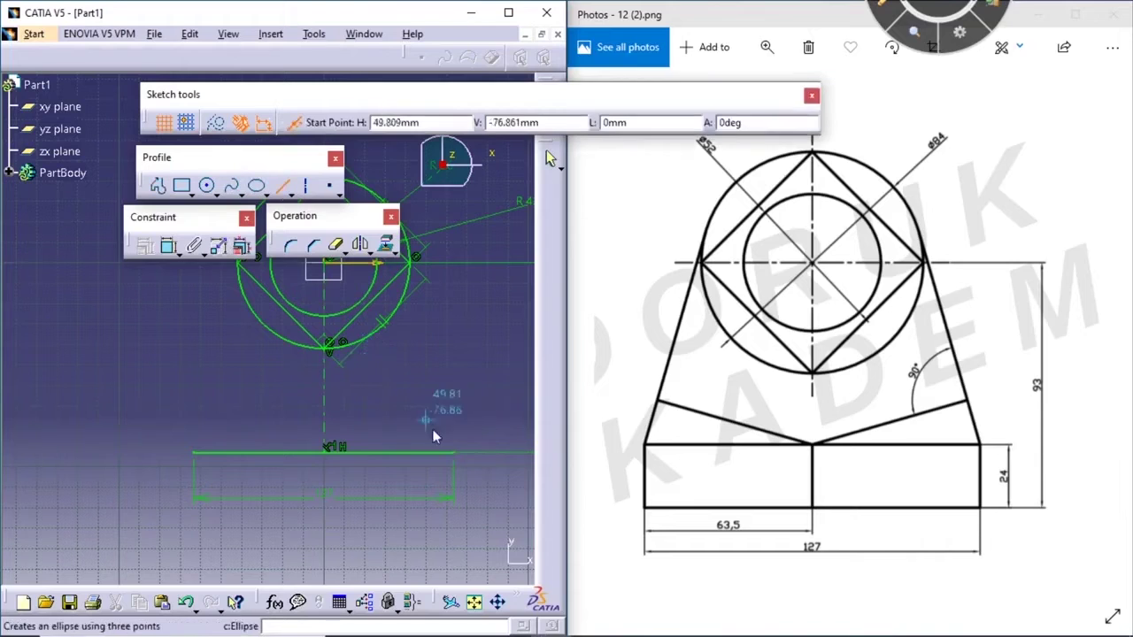
click(453, 450)
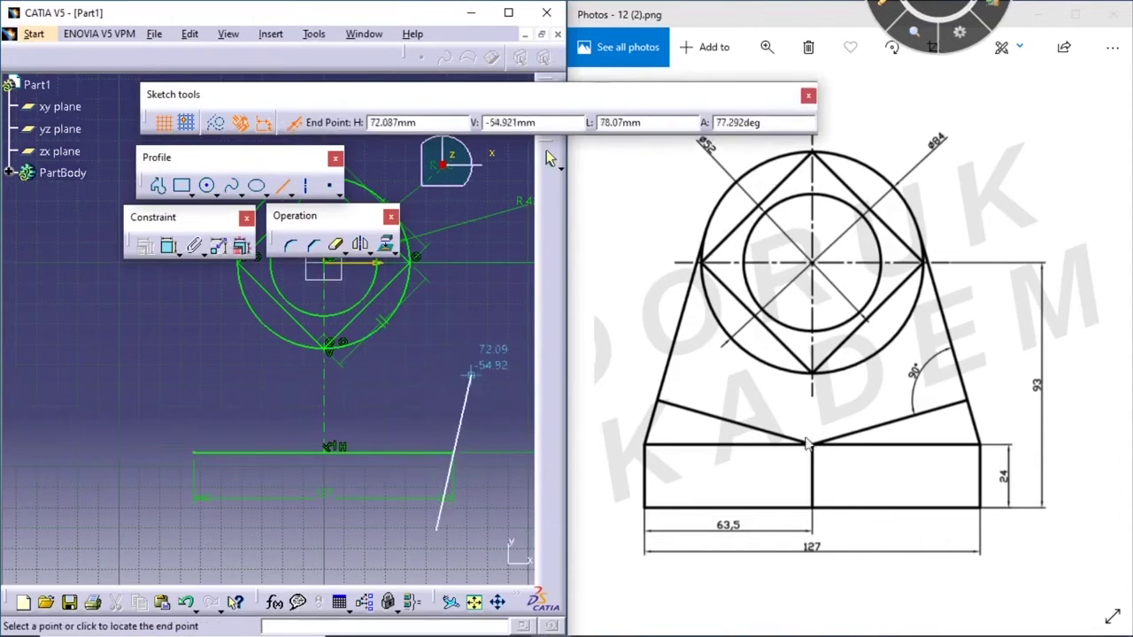
double_click(642, 124)
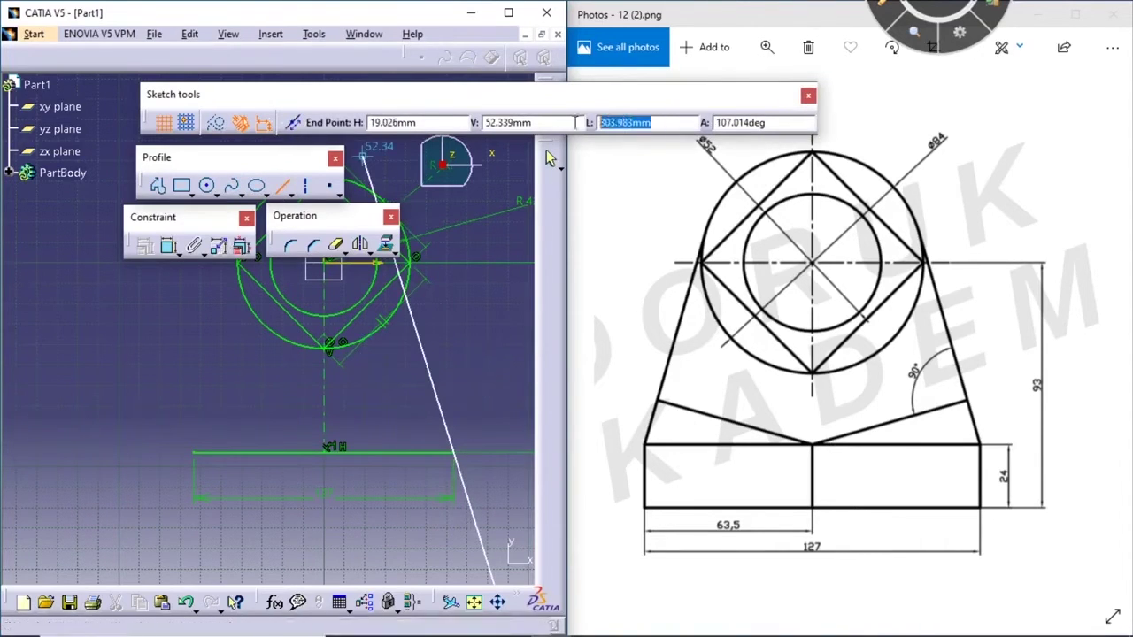
text(24)
key(Return)
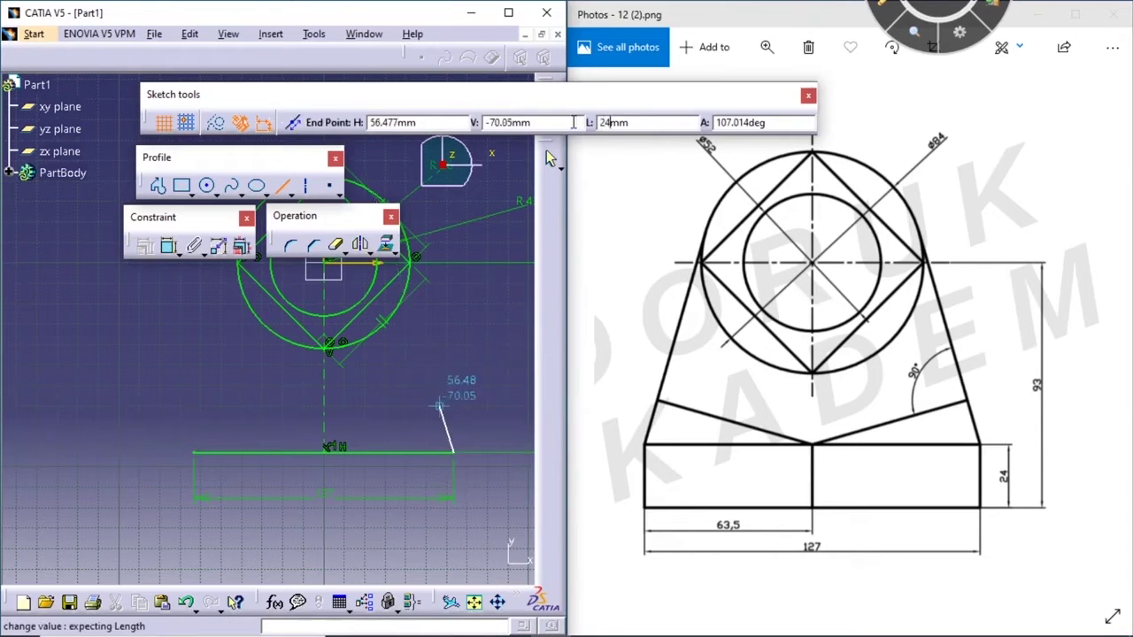
click(451, 365)
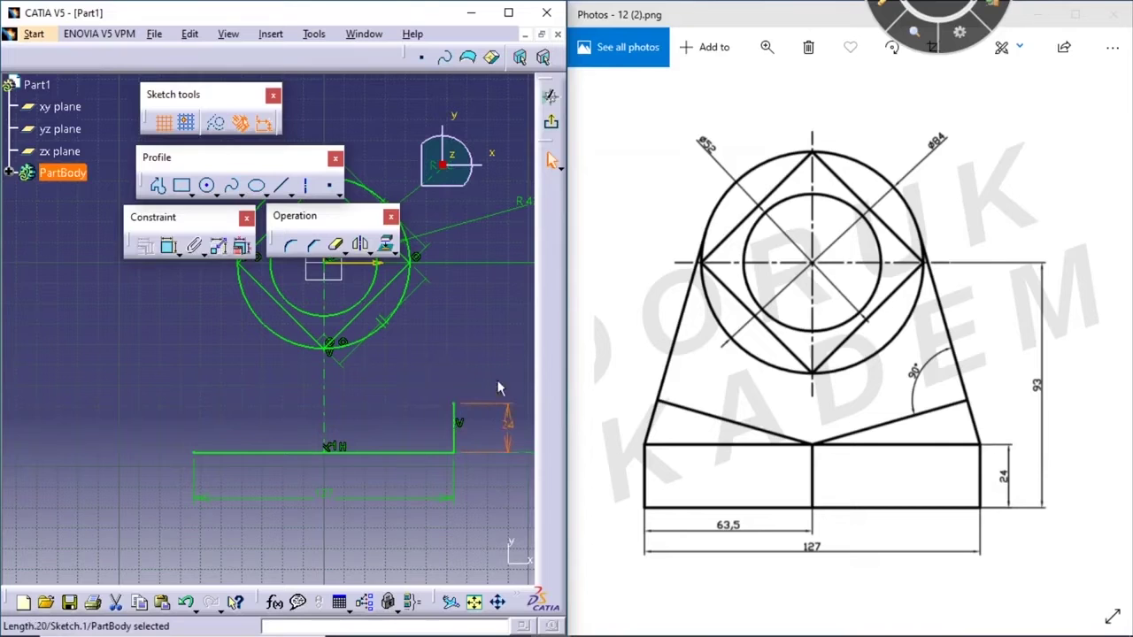
click(284, 186)
click(284, 186)
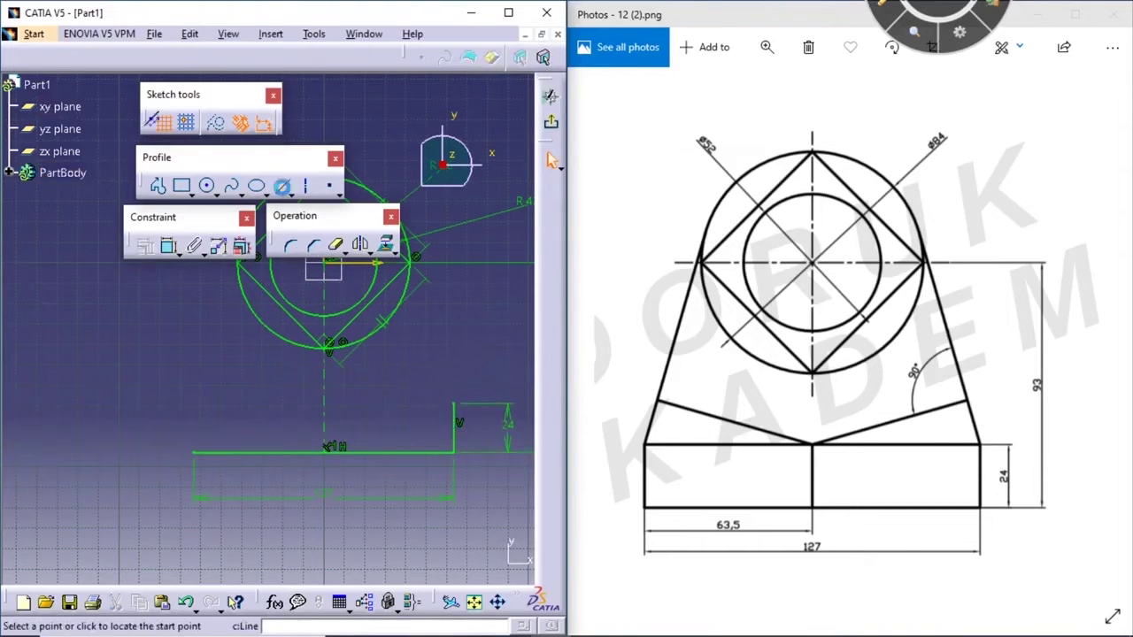
Draw a slanted line from the top of the 24 mm line to beside the outer circle
middle_drag(478, 392, 437, 432)
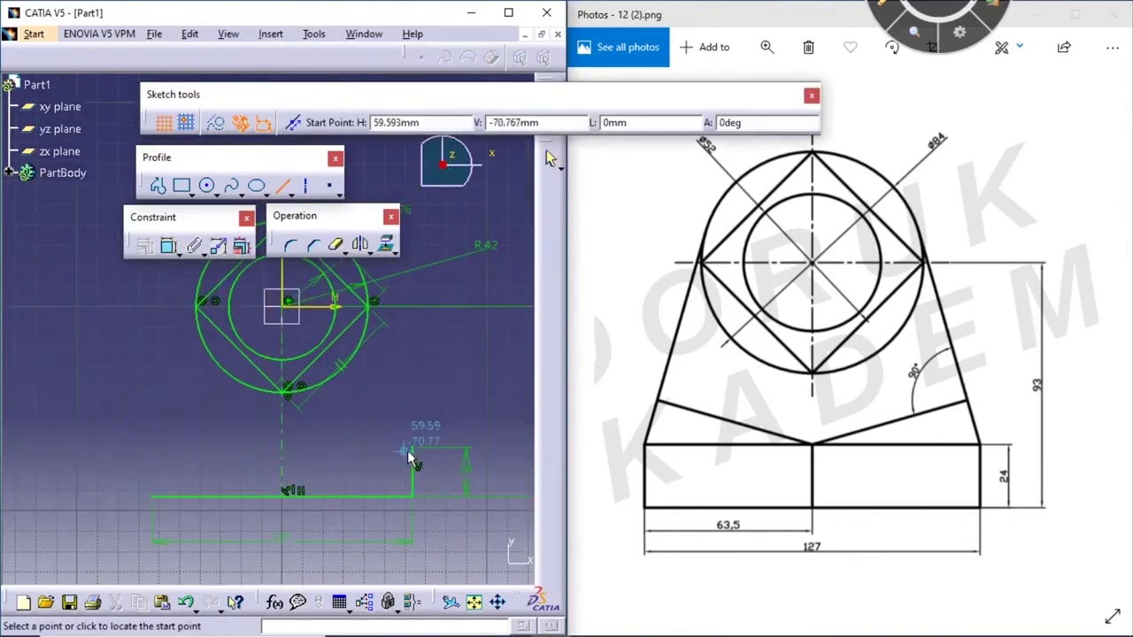
click(412, 448)
middle_drag(416, 309, 438, 405)
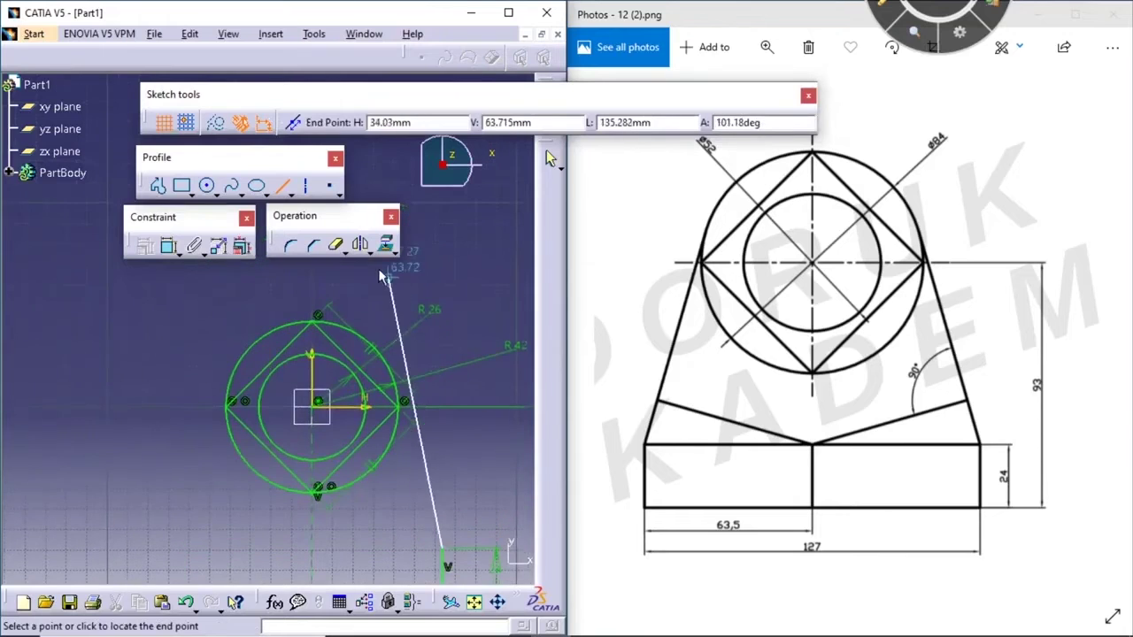
middle_drag(394, 292, 405, 329)
click(402, 329)
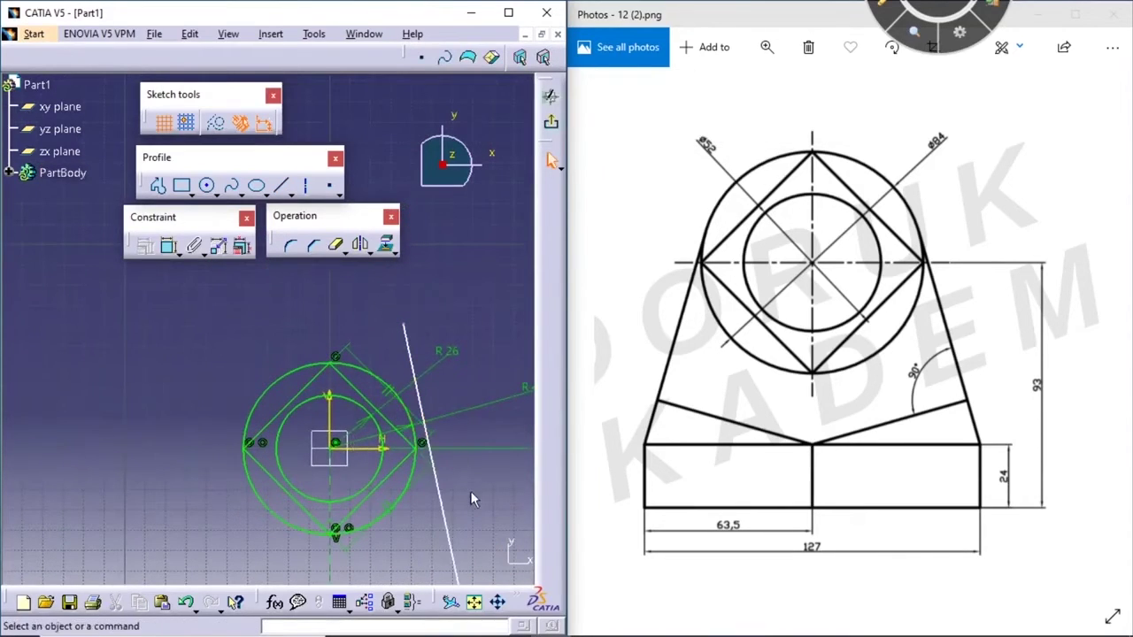
Select the outer circle together with the slanted line
middle_drag(470, 494, 412, 351)
middle_drag(442, 294, 405, 334)
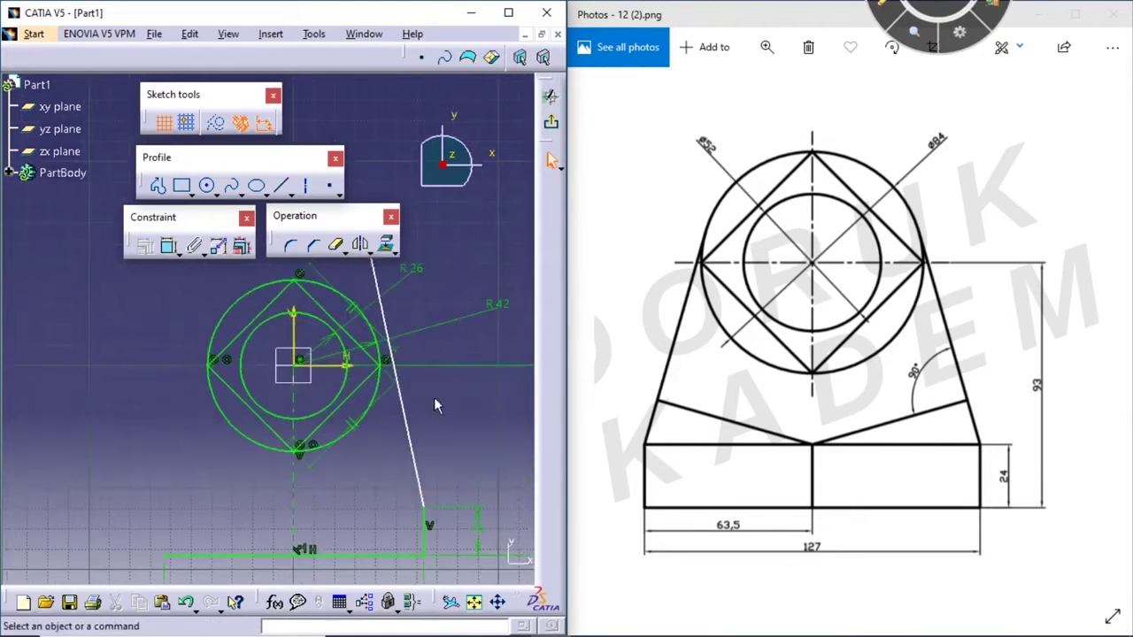
middle_drag(434, 405, 434, 357)
click(447, 371)
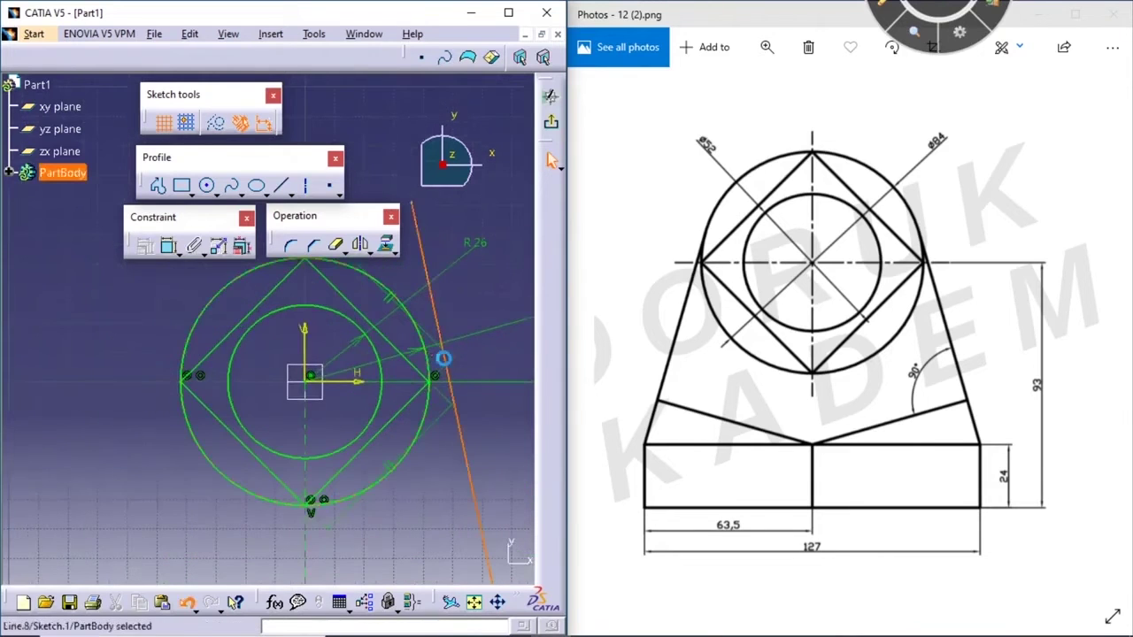
click(488, 290)
middle_drag(421, 328, 413, 347)
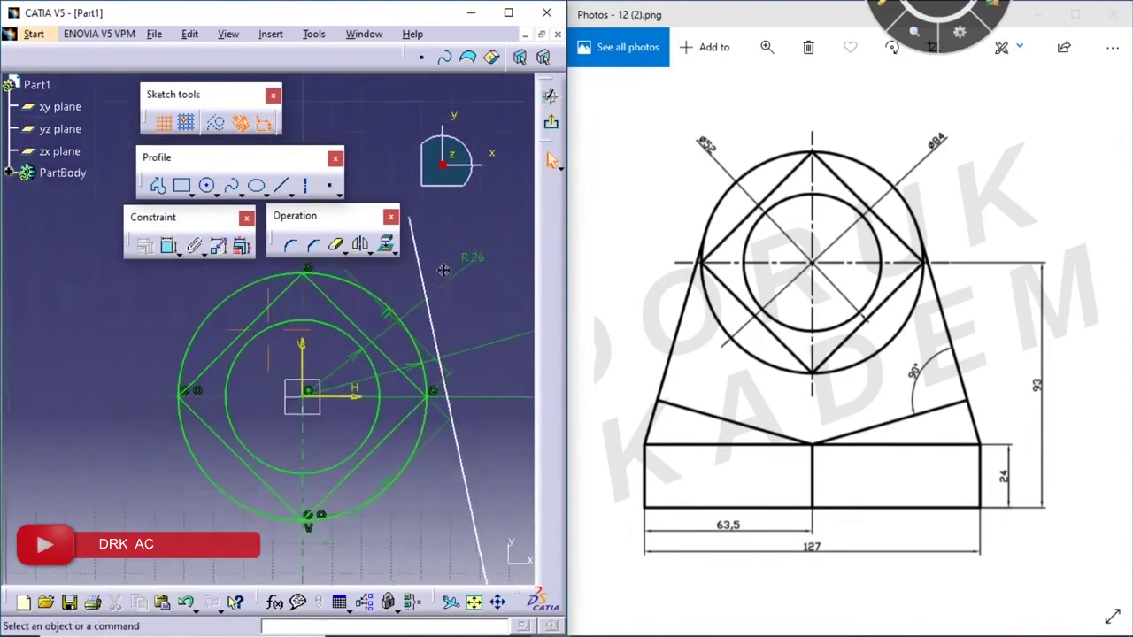
click(413, 347)
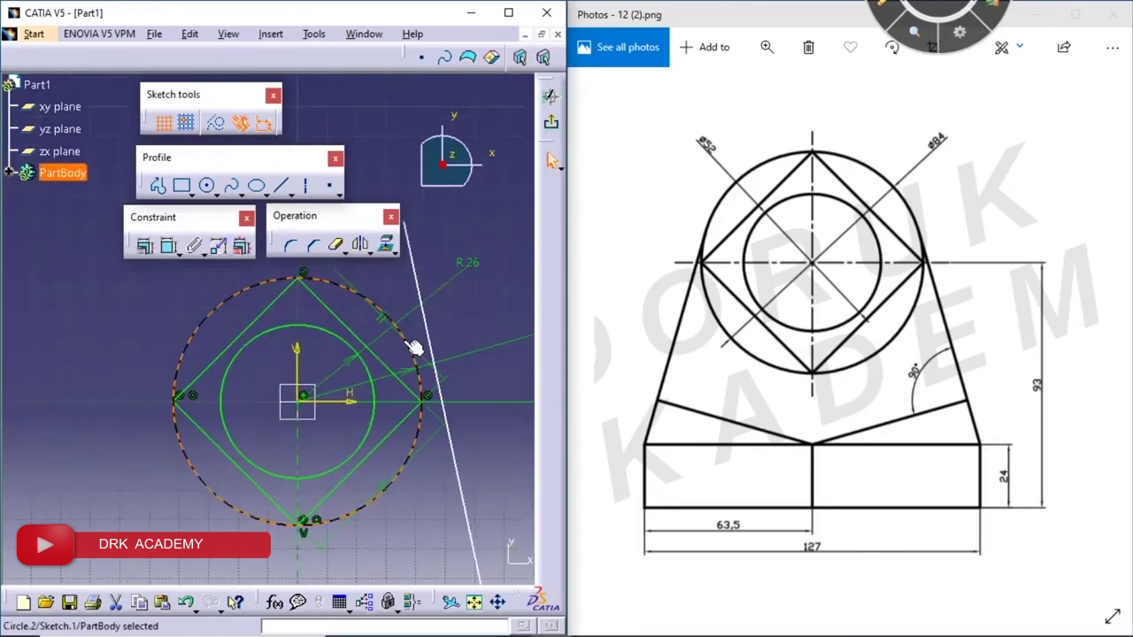
ctrl+click(430, 283)
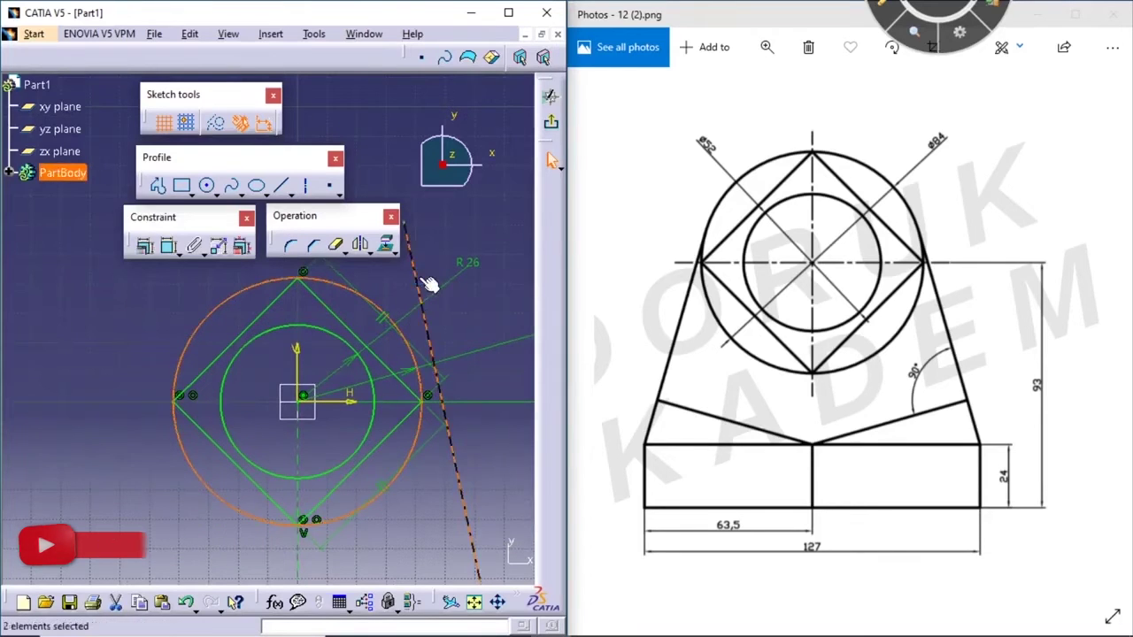
Constrain the slanted side tangent to the outer circle using the Constraints Defined in Dialog Box option
click(147, 248)
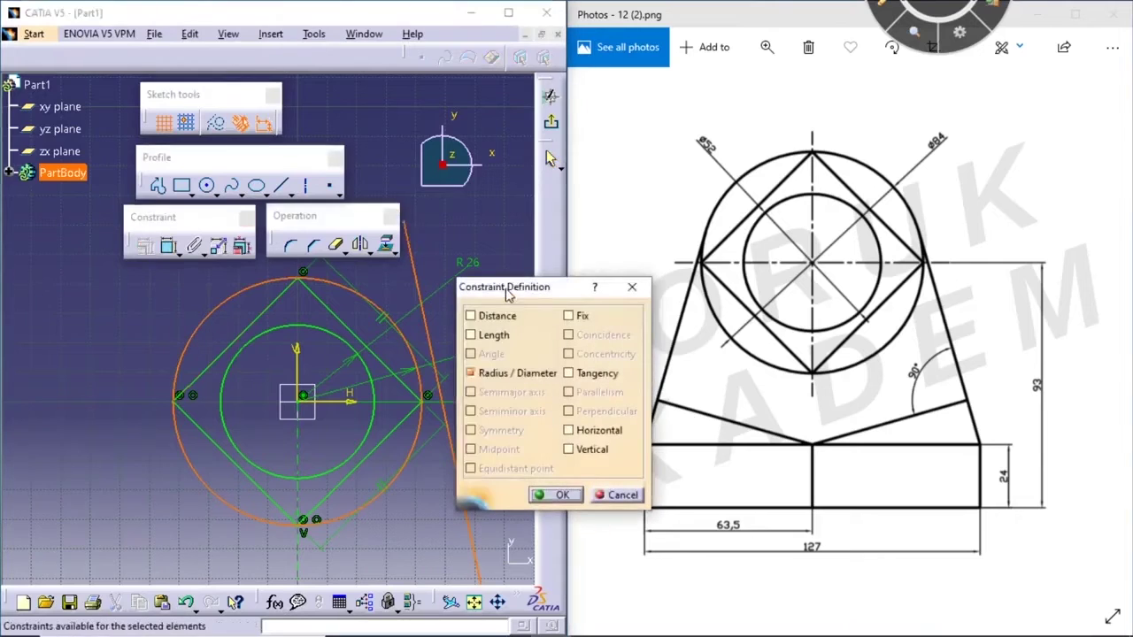
drag(541, 292, 589, 282)
click(617, 362)
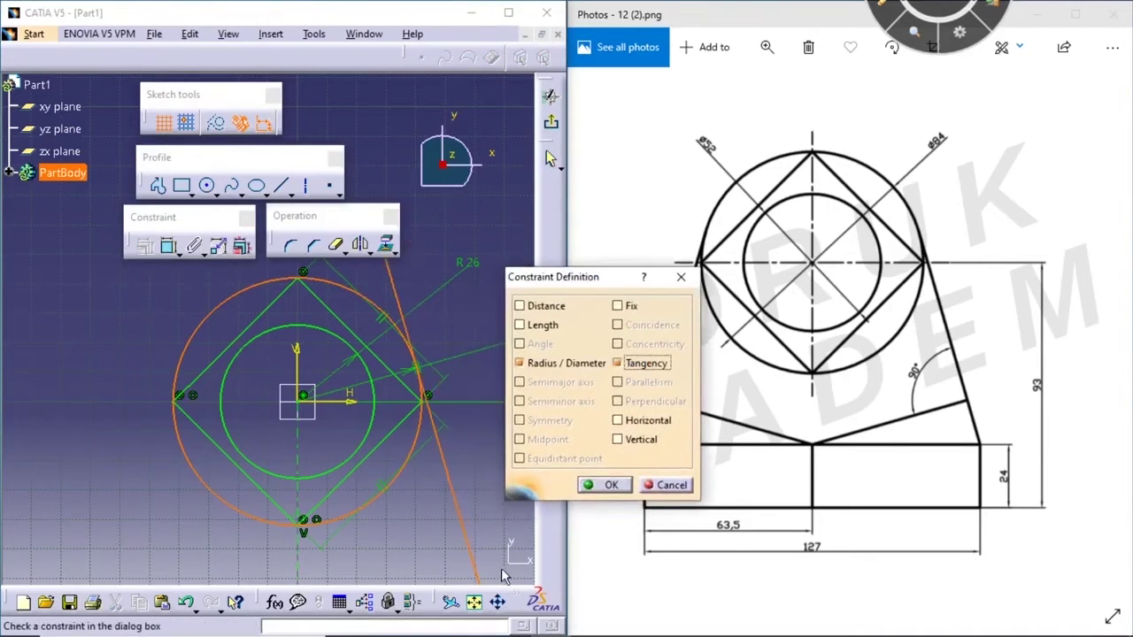
click(594, 483)
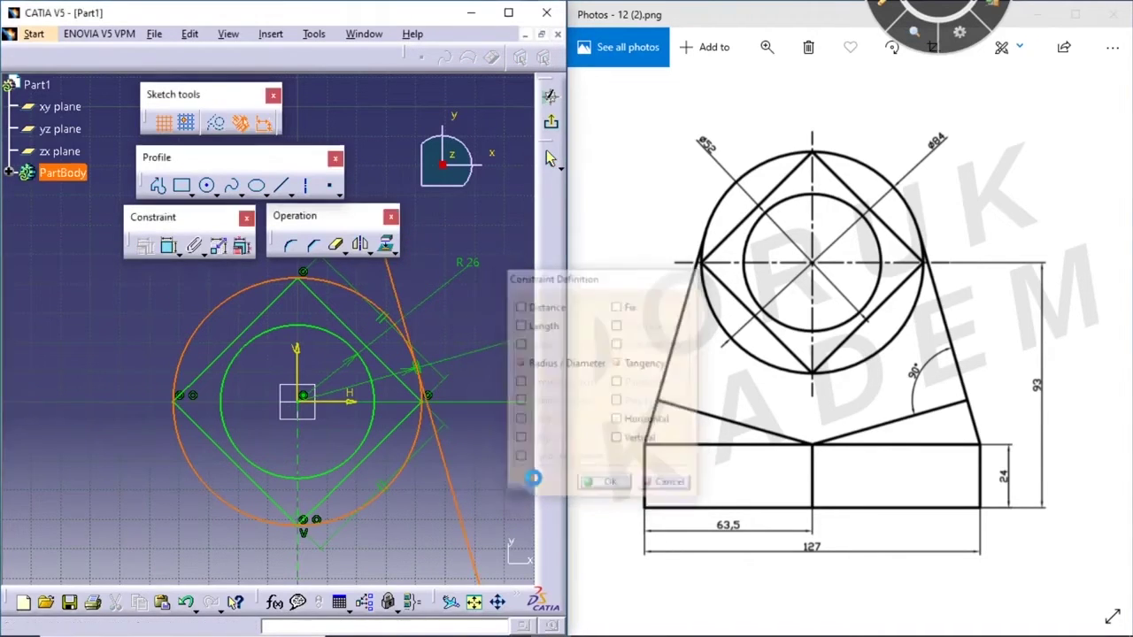
click(473, 486)
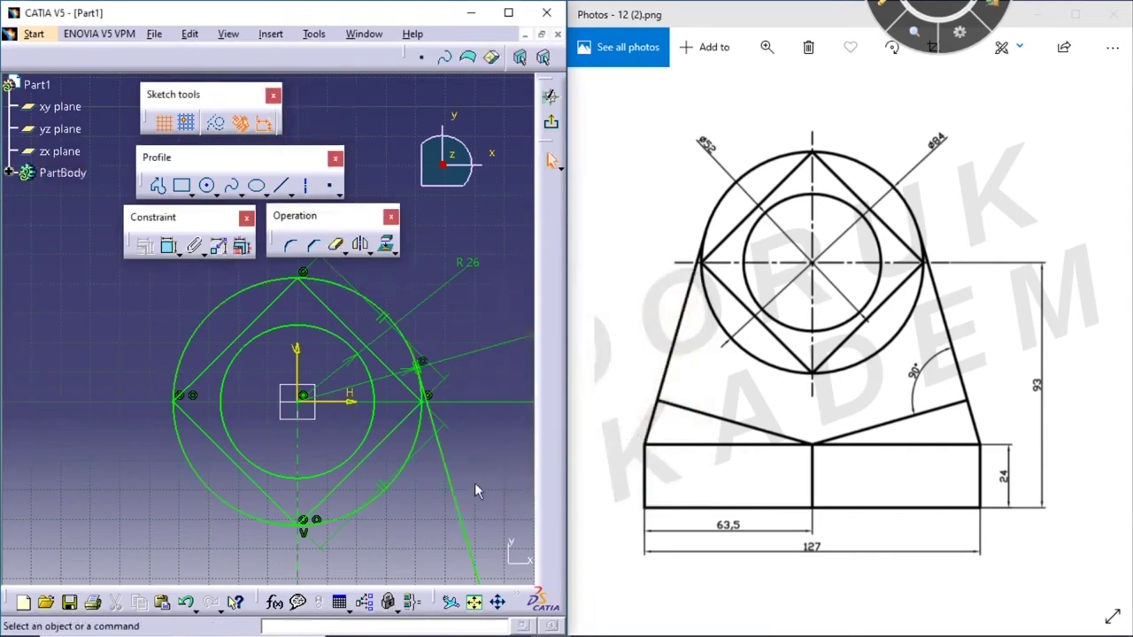
click(464, 316)
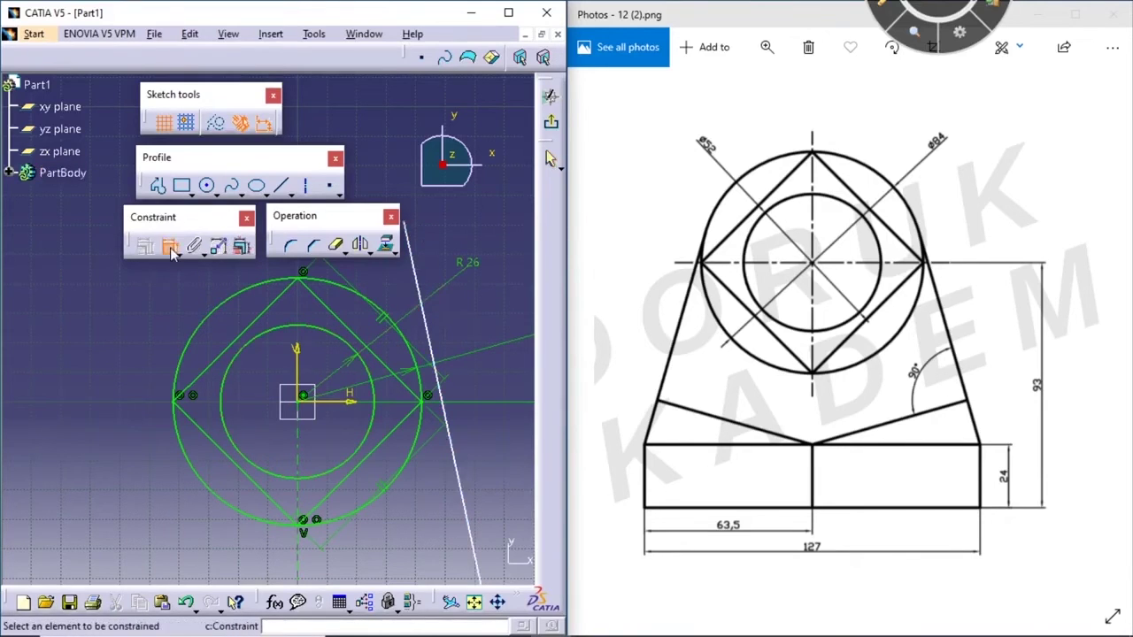
Reapply tangency between the outer circle and slanted line from the constraint context menu
click(382, 309)
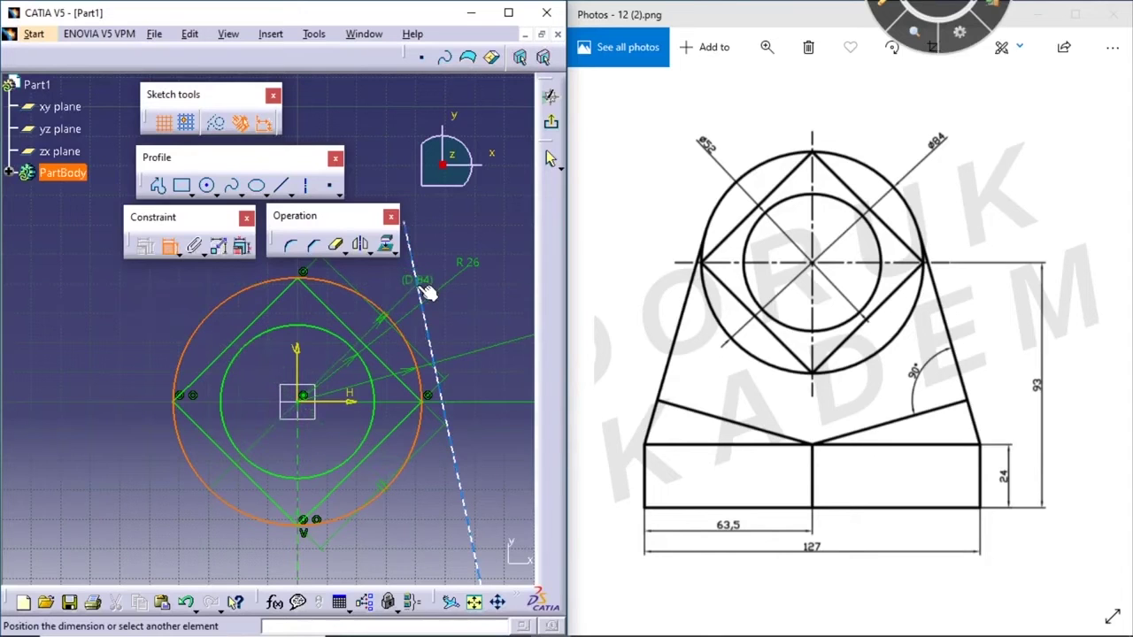
click(428, 292)
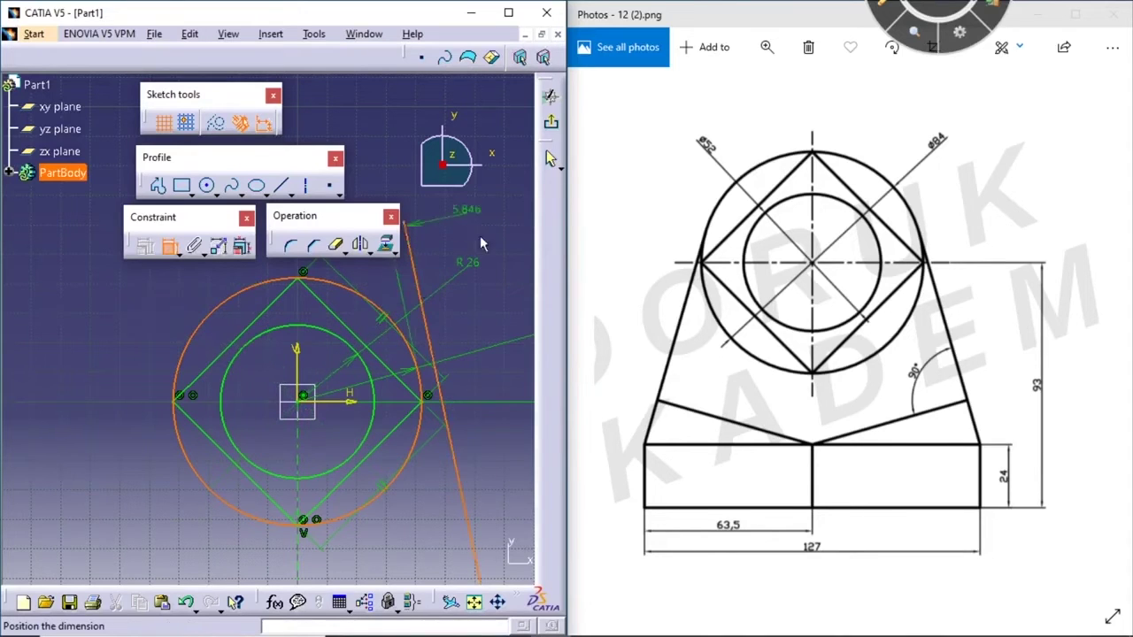
middle_drag(478, 455, 369, 412)
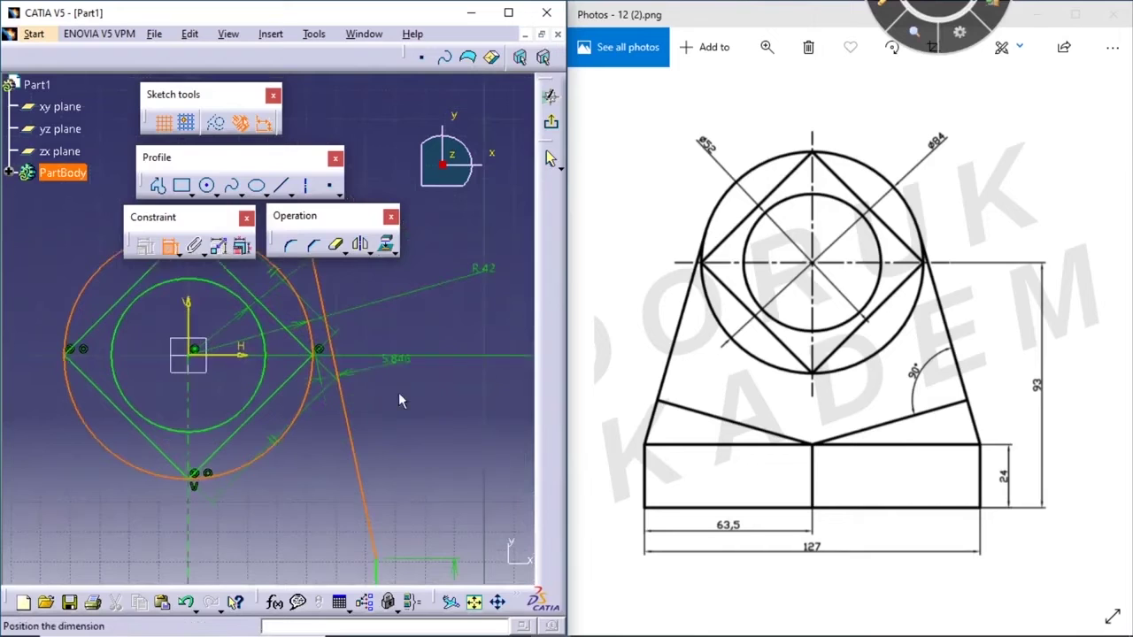
right_click(392, 382)
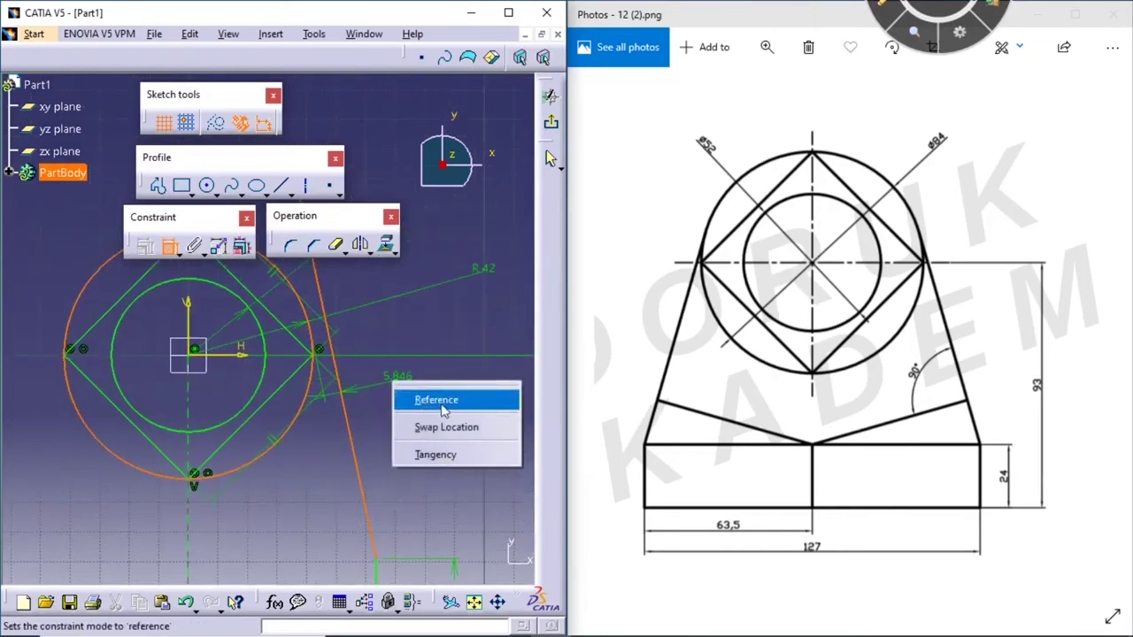
click(445, 455)
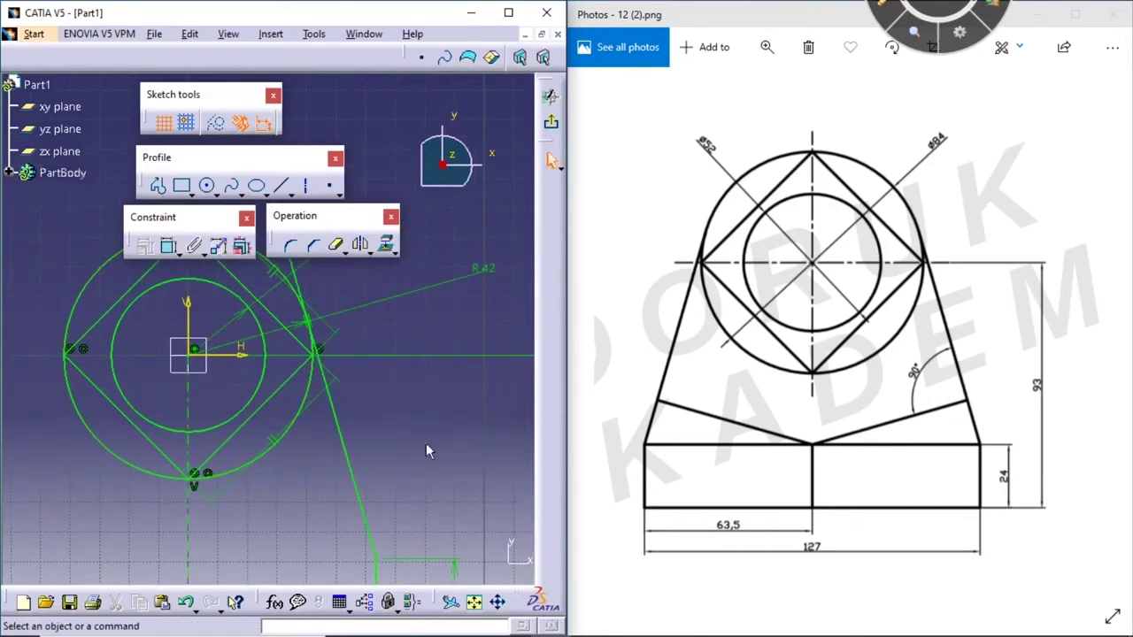
Undo the tangency constraint and the slanted side line
key(ctrl+z)
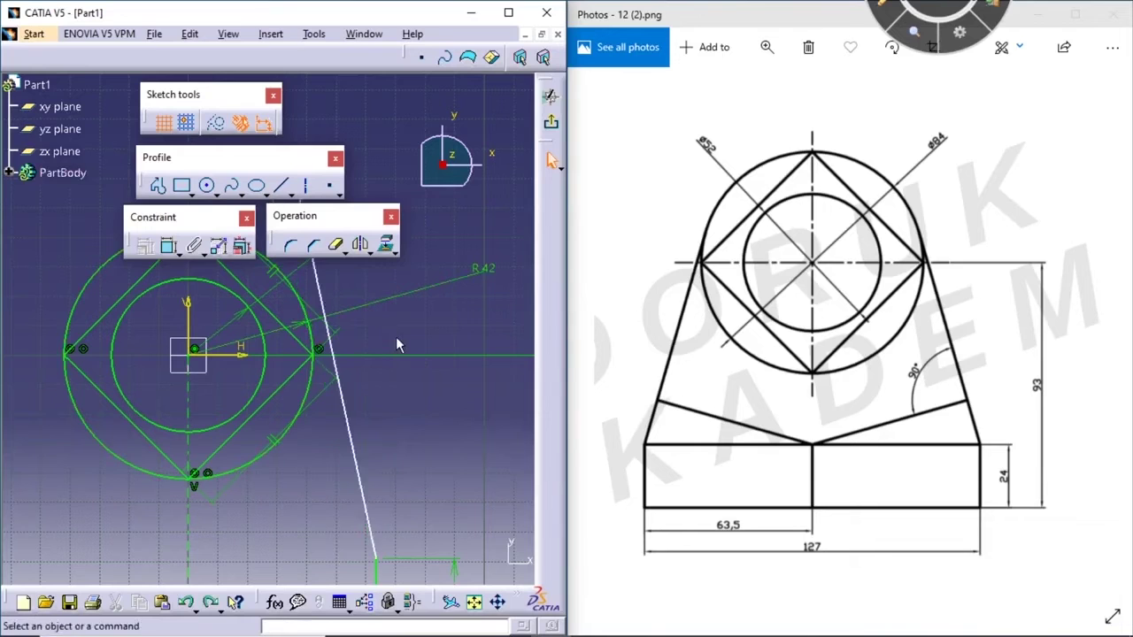
key(ctrl+z)
mouse_move(395, 345)
middle_down()
mouse_move(422, 376)
mouse_move(414, 373)
middle_up()
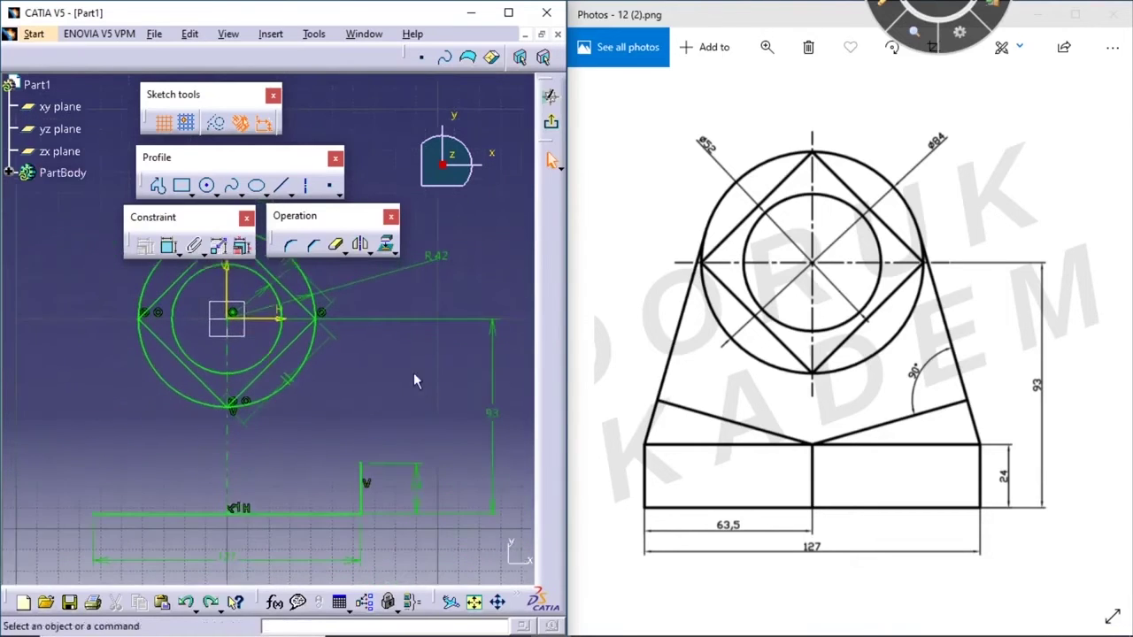
Redraw the right tapered side from the 24 mm edge's top, ending tangent to the outer R42 circle
click(283, 188)
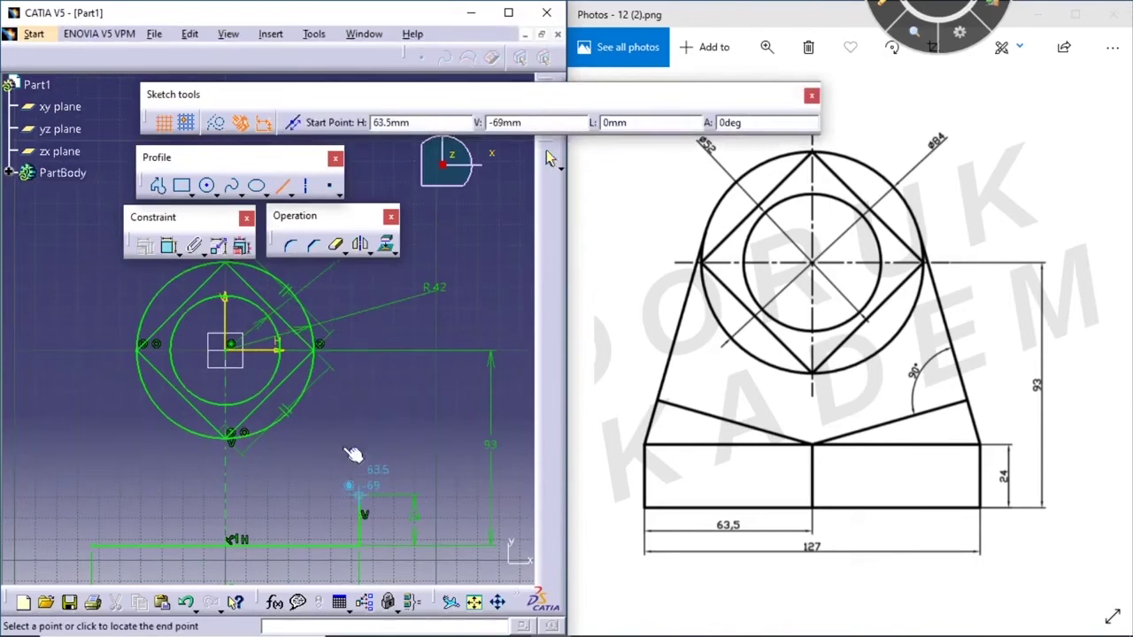
mouse_move(338, 368)
middle_down()
mouse_move(404, 408)
mouse_move(359, 332)
middle_up()
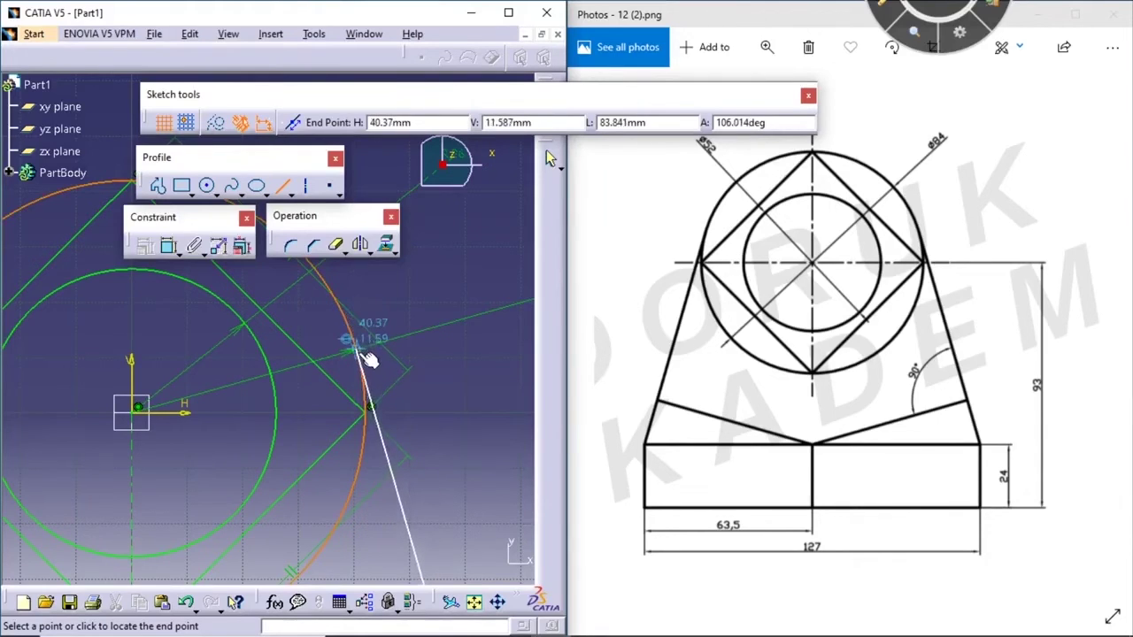
click(360, 346)
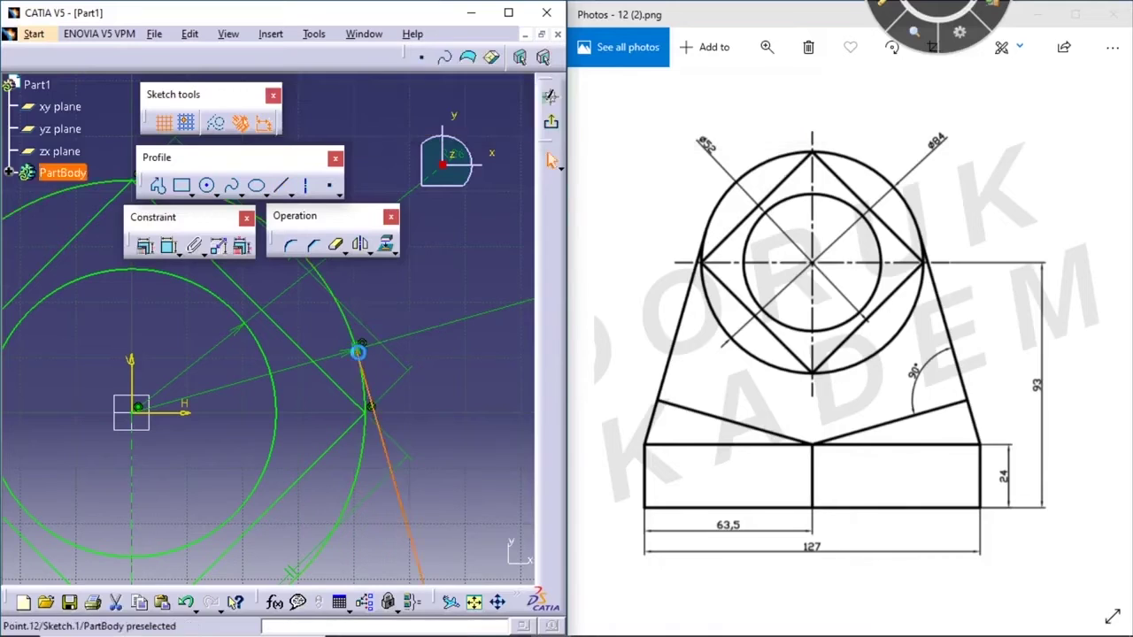
click(450, 381)
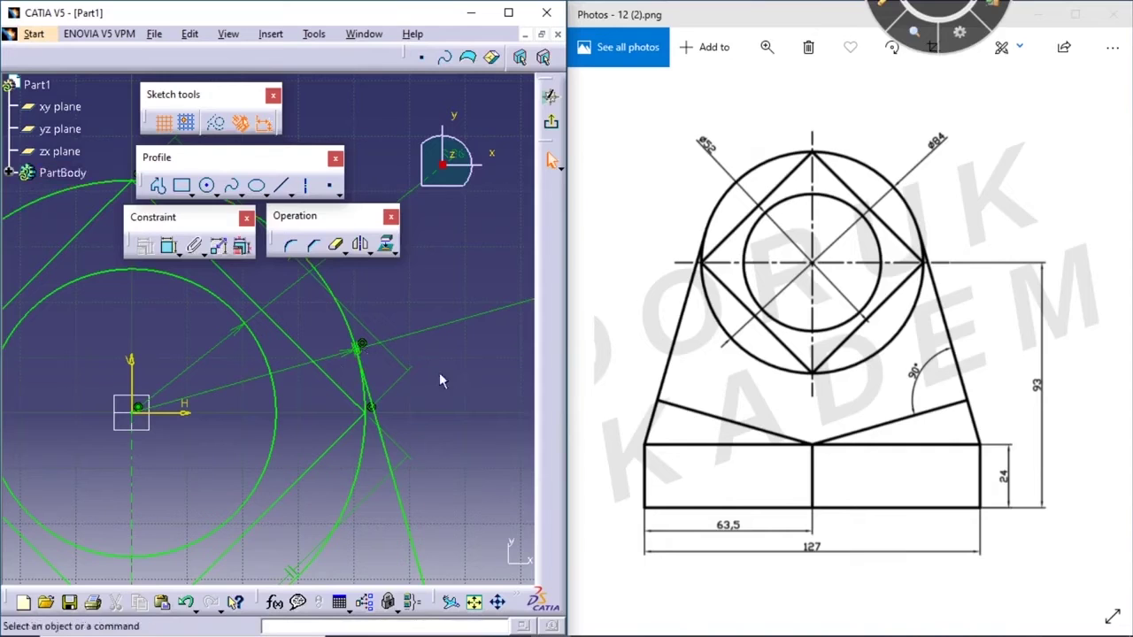
mouse_move(445, 342)
middle_down()
mouse_move(418, 420)
mouse_move(419, 347)
middle_up()
mouse_move(412, 394)
middle_down()
mouse_move(406, 346)
mouse_move(406, 388)
mouse_move(462, 381)
middle_up()
click(391, 345)
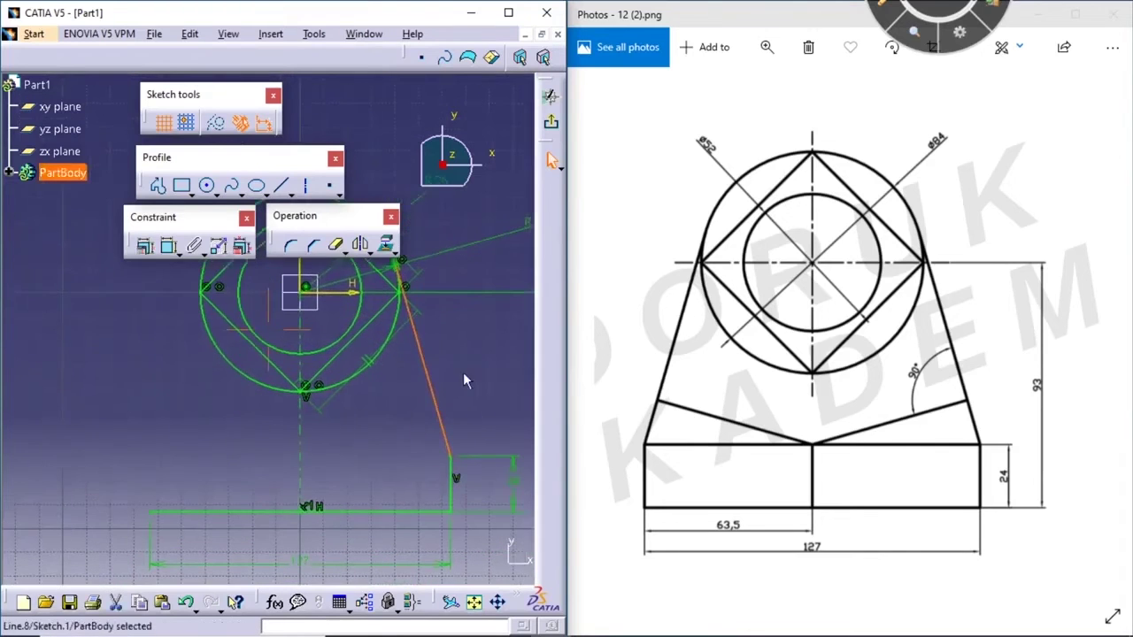
Mirror the right tapered side and right 24 mm base edge about the vertical V axis with Symmetry
ctrl+click(453, 495)
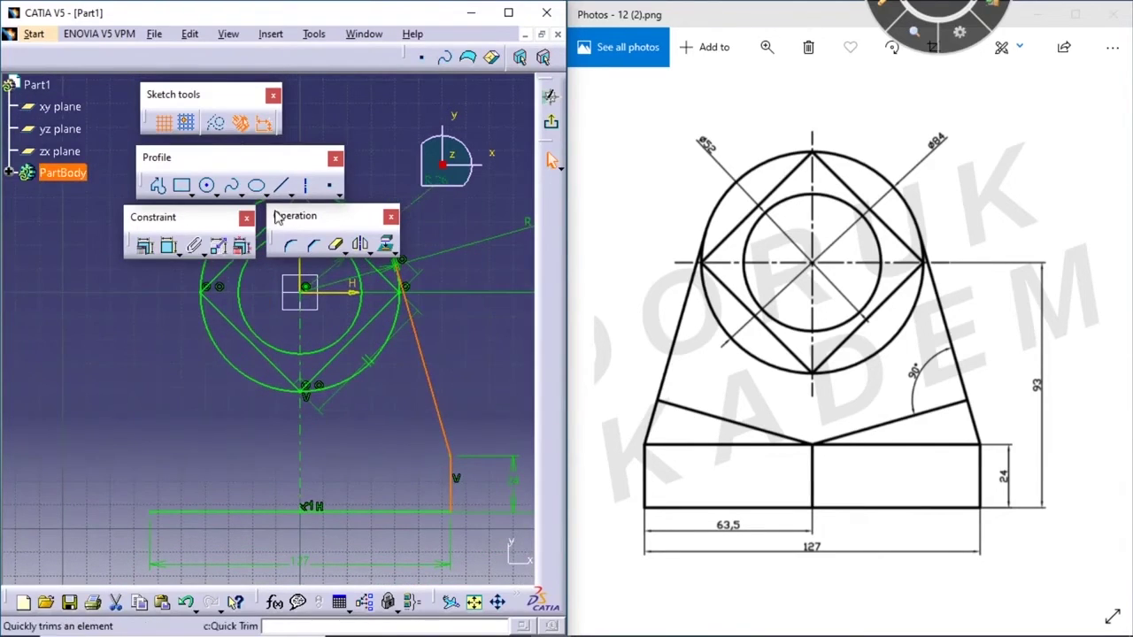
click(361, 246)
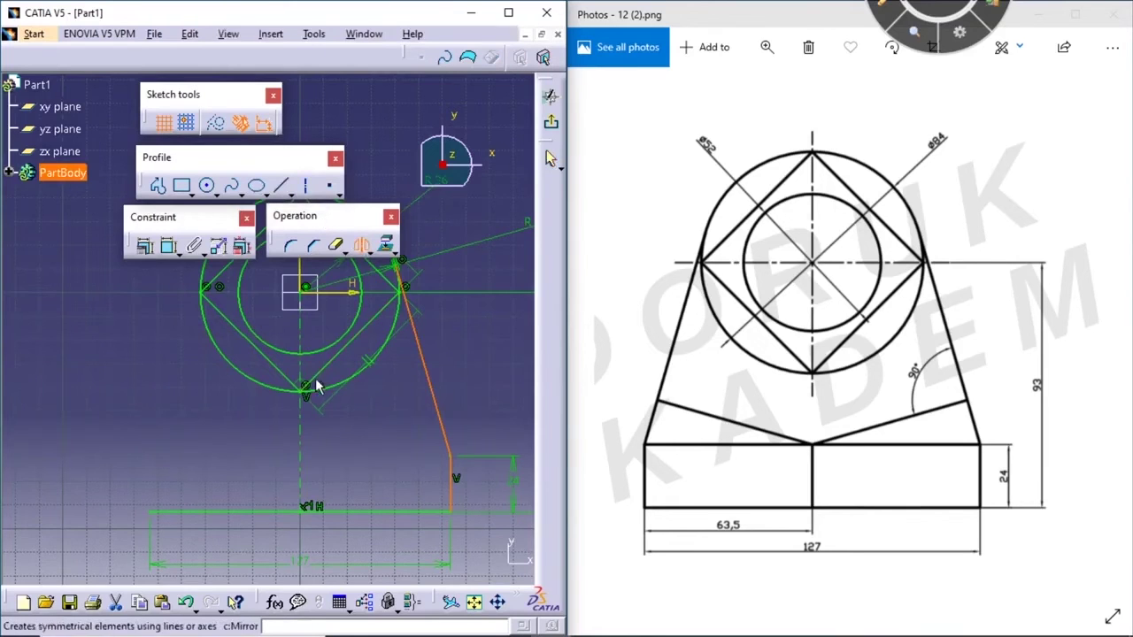
middle_drag(314, 300, 328, 354)
click(315, 297)
middle_drag(334, 473, 381, 387)
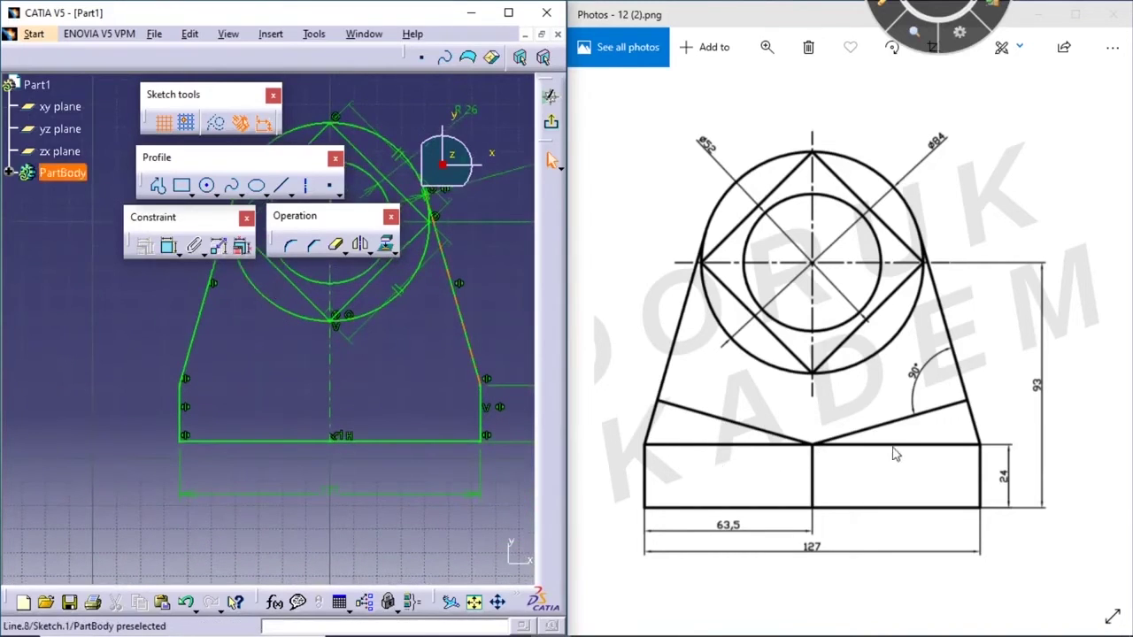
Draw a 127 mm horizontal line joining the tops of both 24 mm edges
click(282, 185)
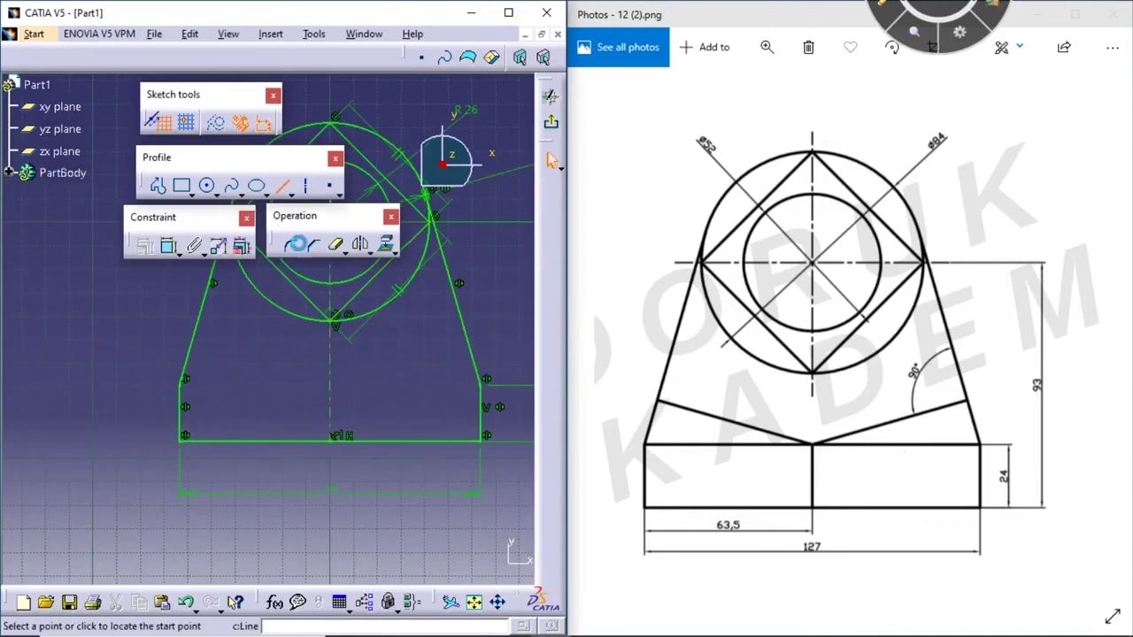
click(332, 387)
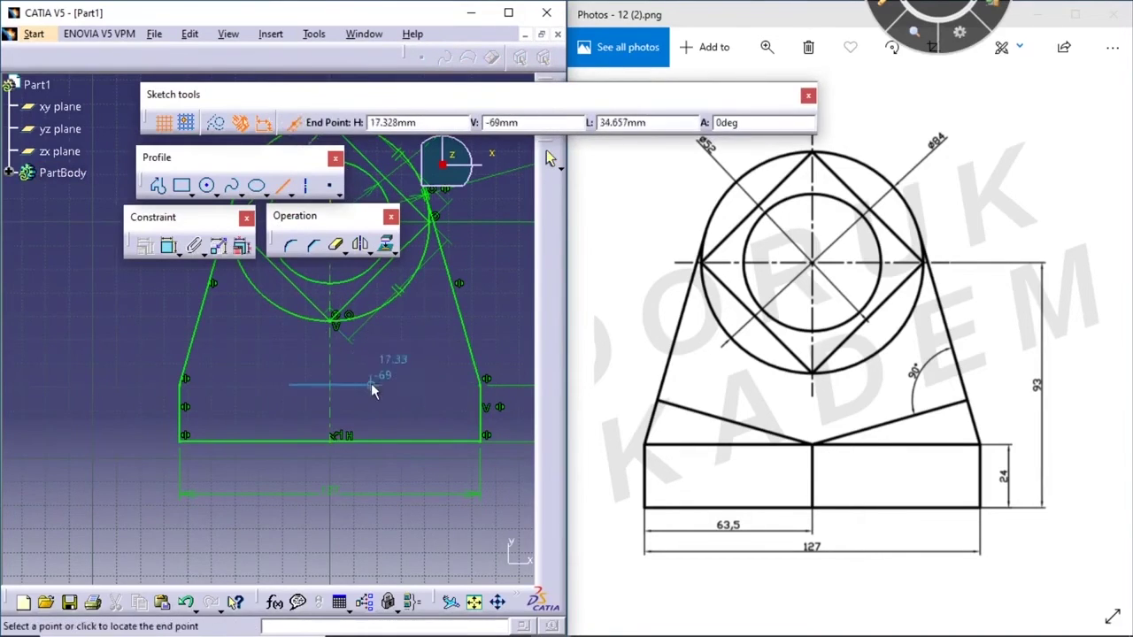
click(482, 386)
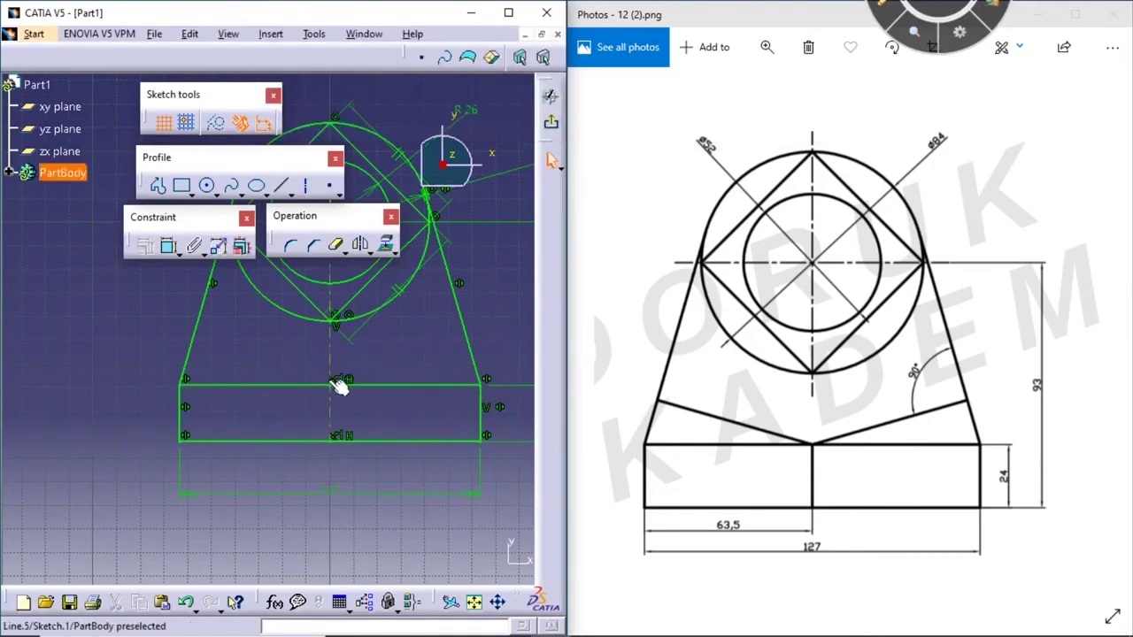
scroll(389, 365, up, 2)
scroll(366, 397, up, 1)
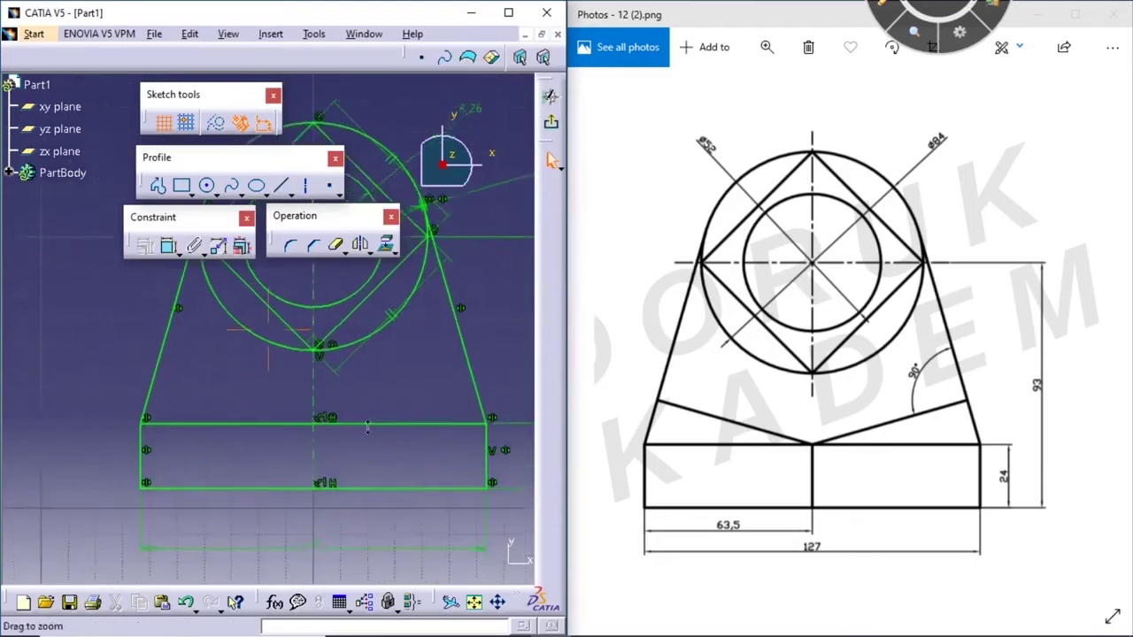
middle_drag(367, 397, 314, 429)
click(283, 185)
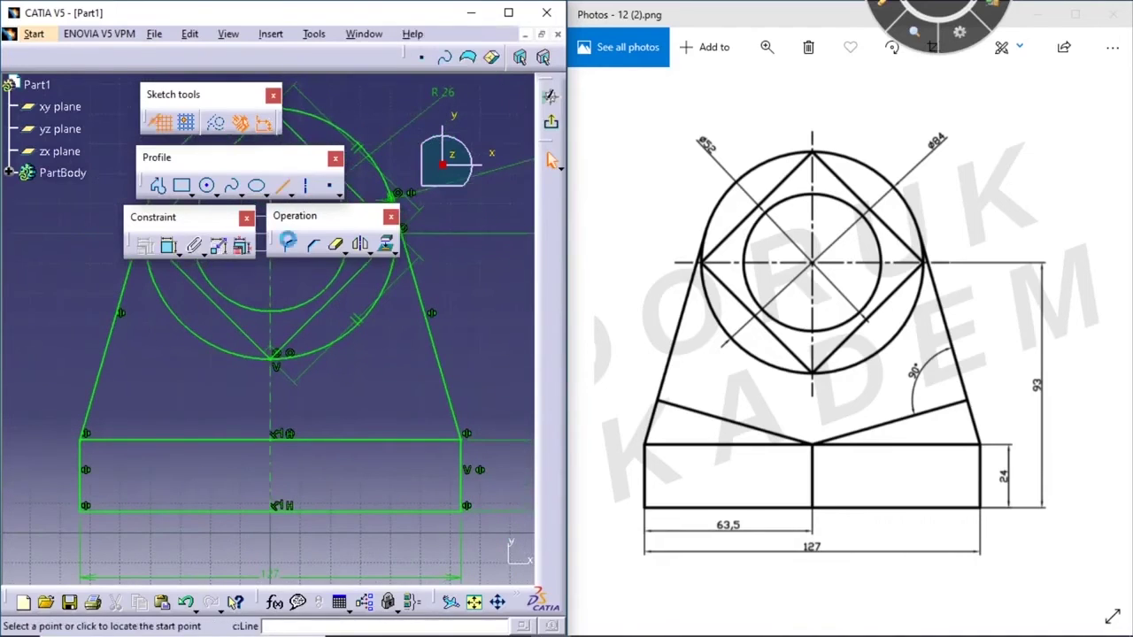
Draw a one-directional sloped line from the base top edge's midpoint up to the right tapered side
click(165, 559)
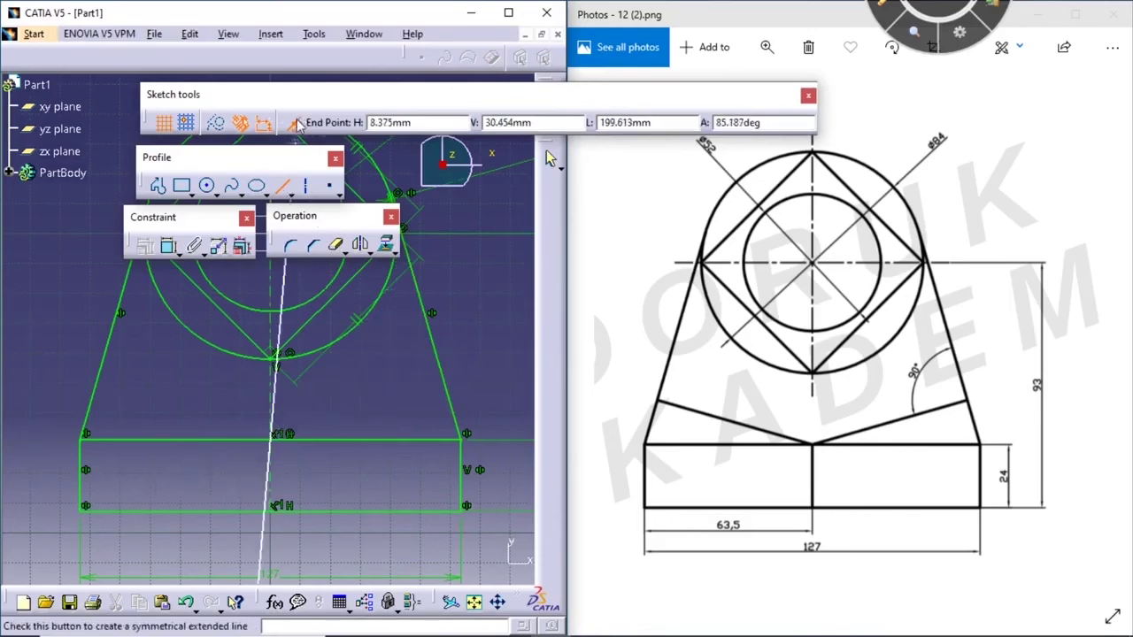
click(293, 123)
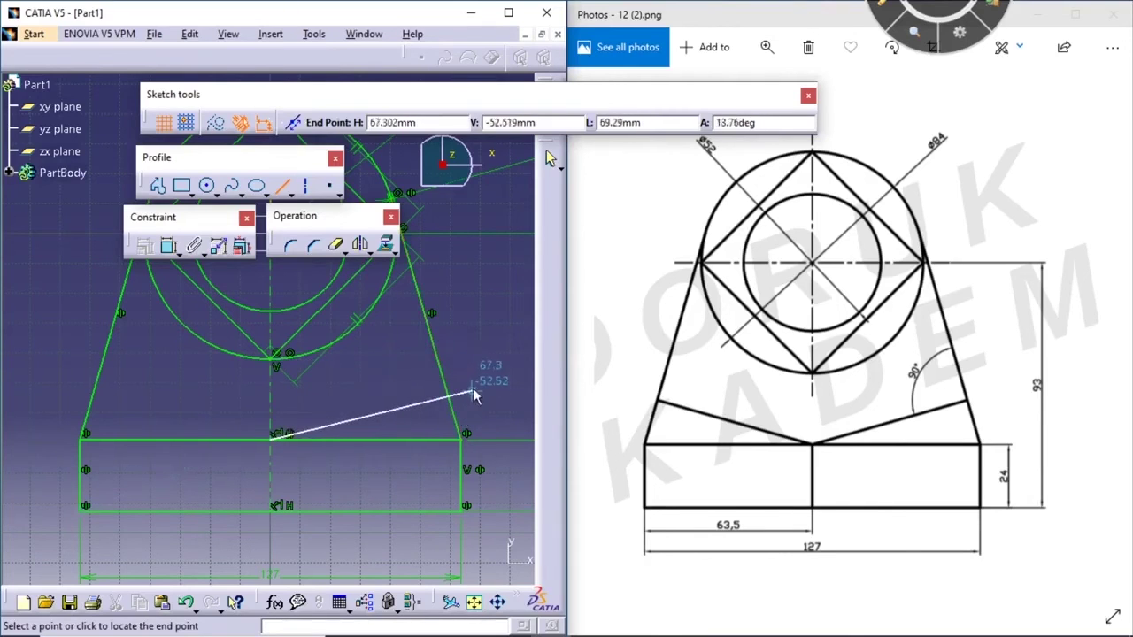
middle_drag(462, 386, 396, 343)
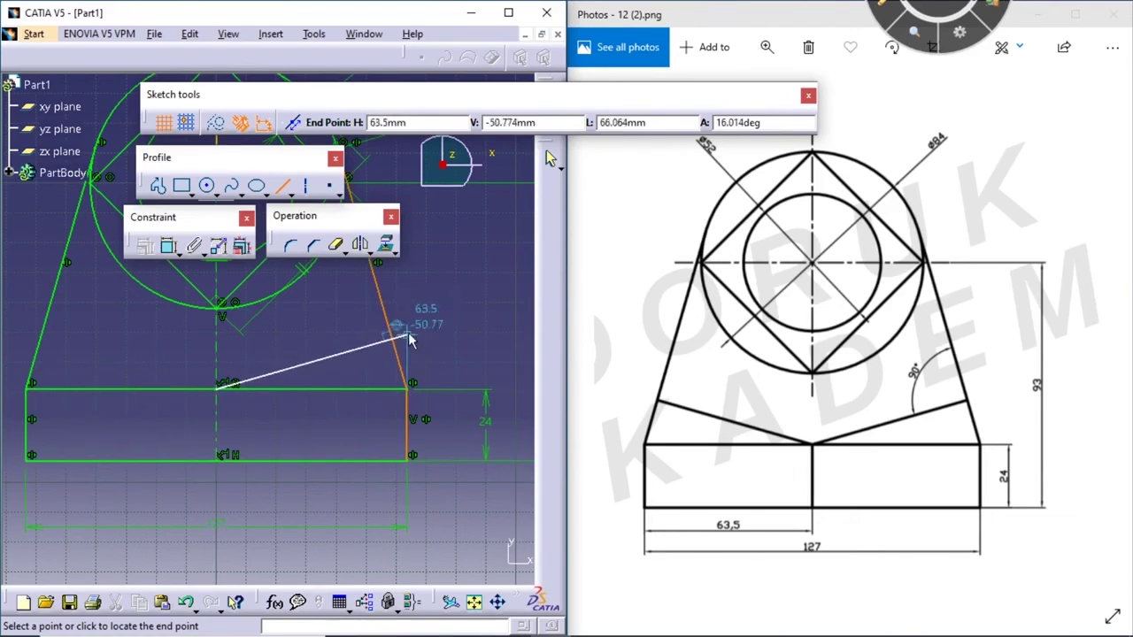
scroll(416, 341, up, 5)
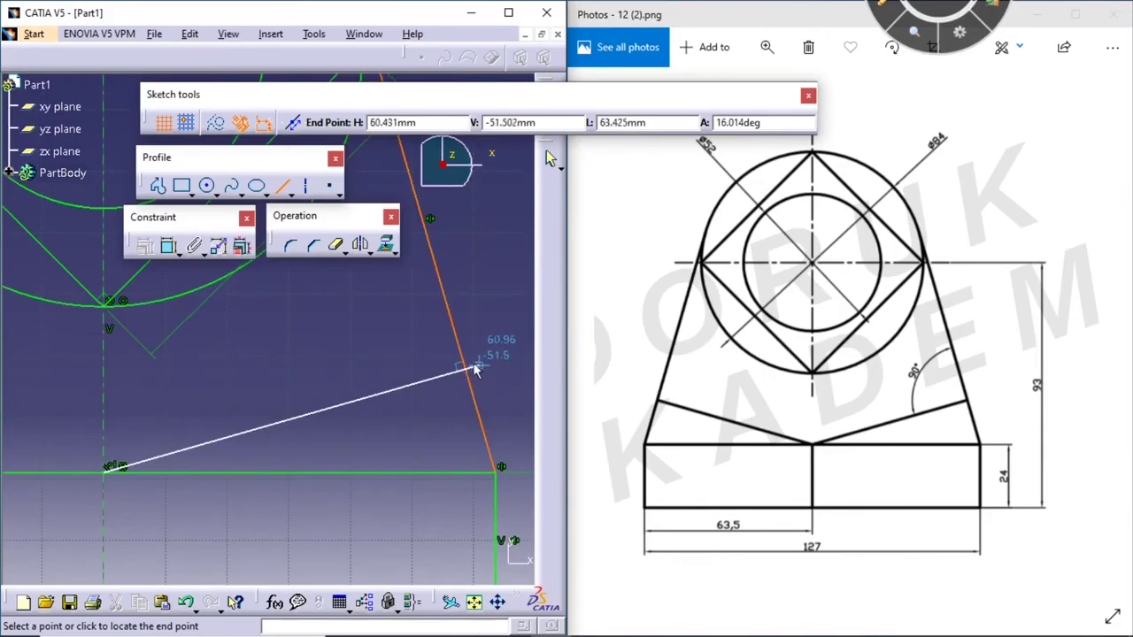
click(473, 374)
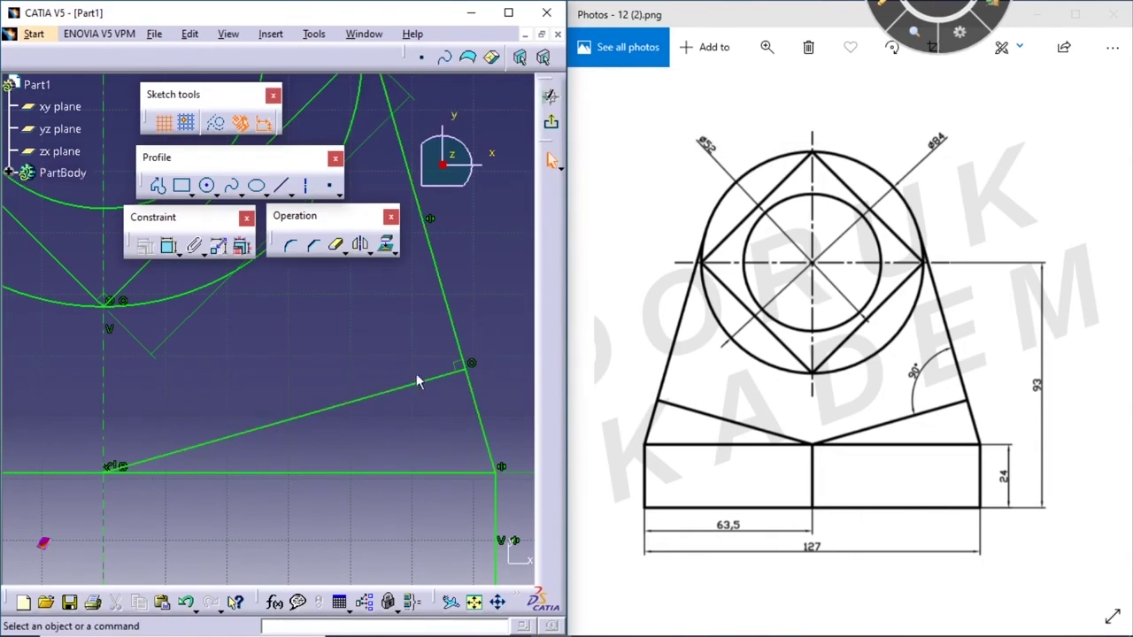
middle_drag(293, 360, 354, 402)
click(303, 356)
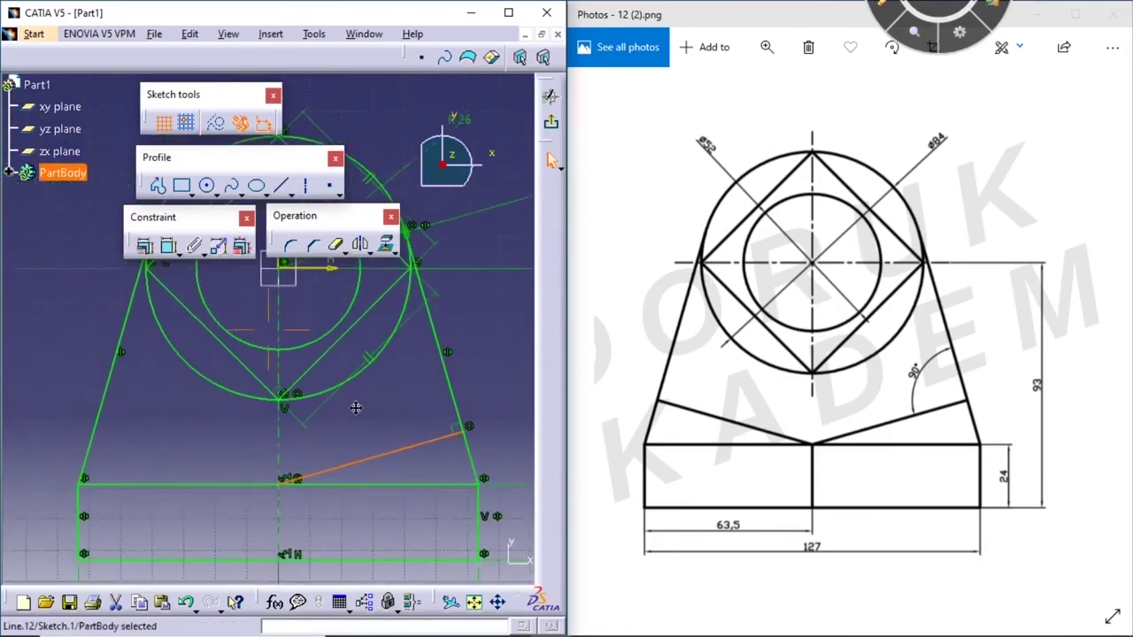
Mirror the sloped line about the V axis to form the V shape
click(360, 244)
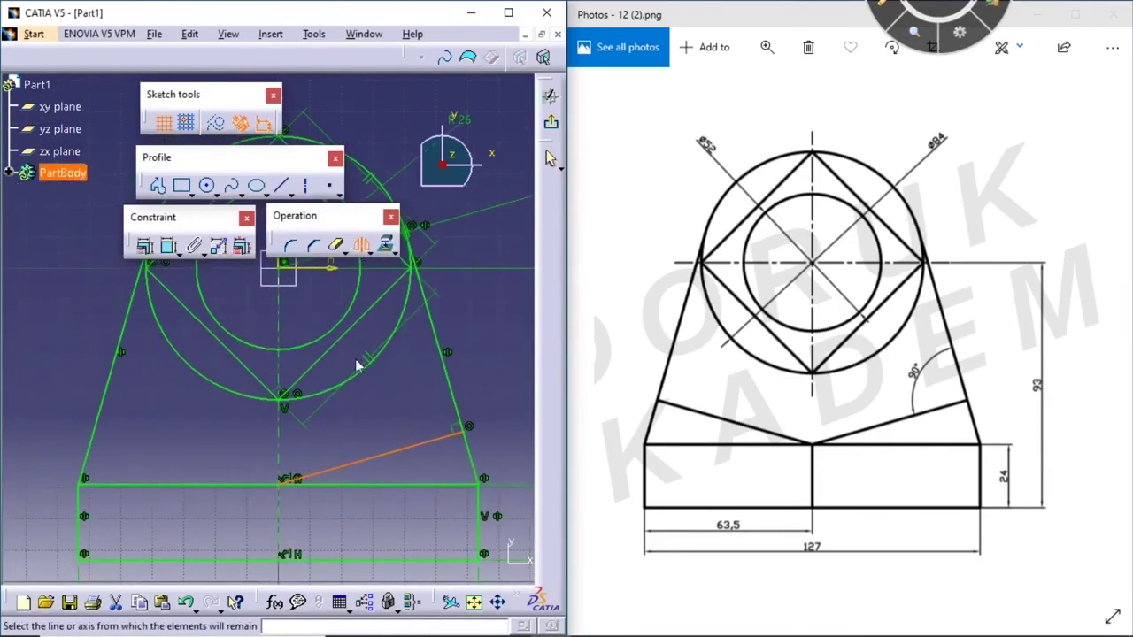
middle_drag(304, 354, 339, 356)
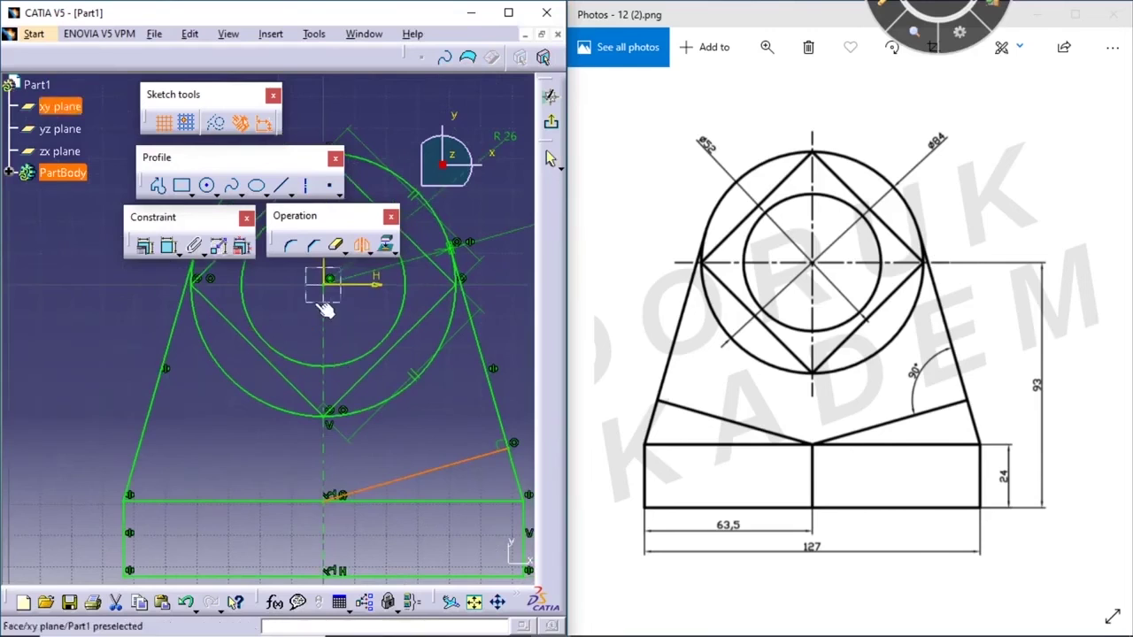
middle_drag(336, 273, 332, 299)
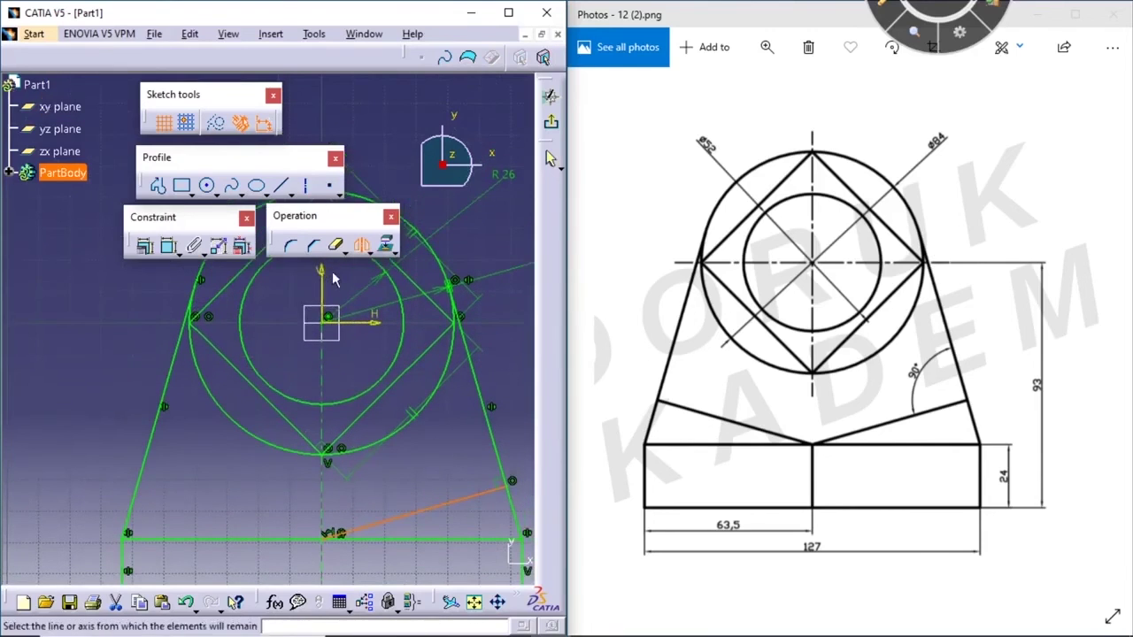
click(321, 377)
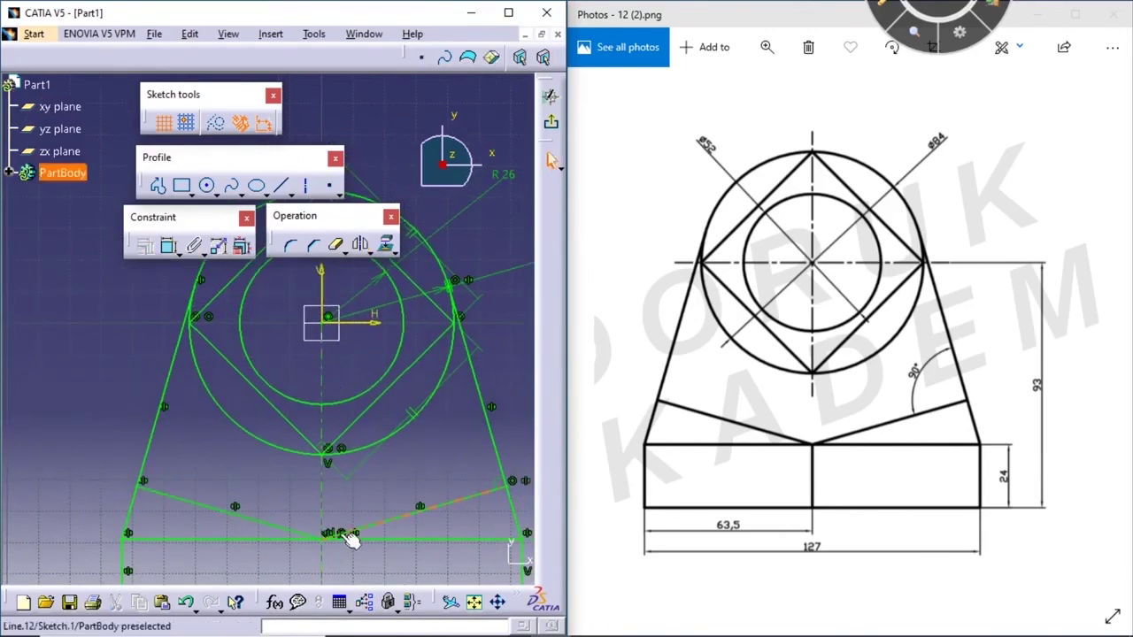
middle_drag(371, 472, 340, 378)
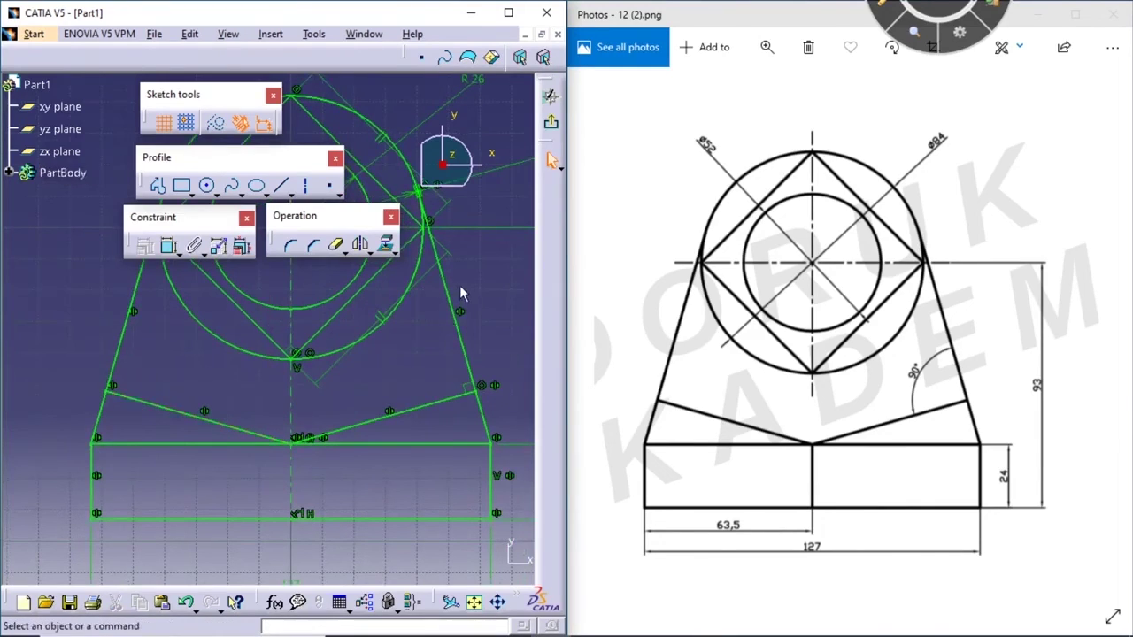
middle_drag(462, 344, 437, 381)
Zoom out to fit the entire sketch and its dimensions, and reduce the Photos zoom to minimum
middle_drag(464, 326, 433, 340)
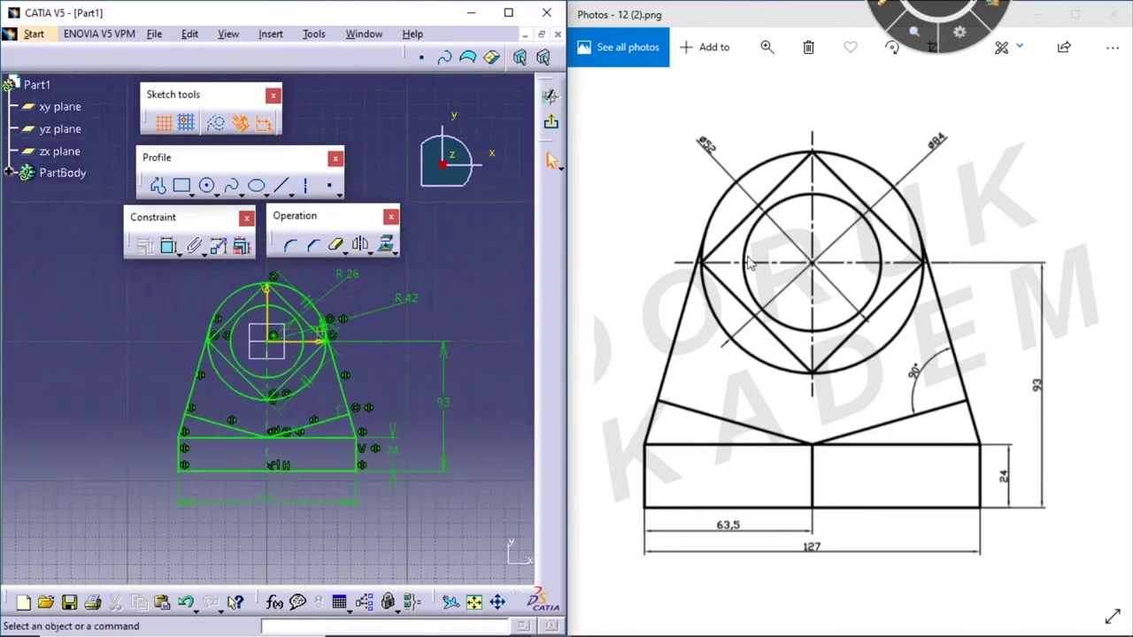
click(766, 48)
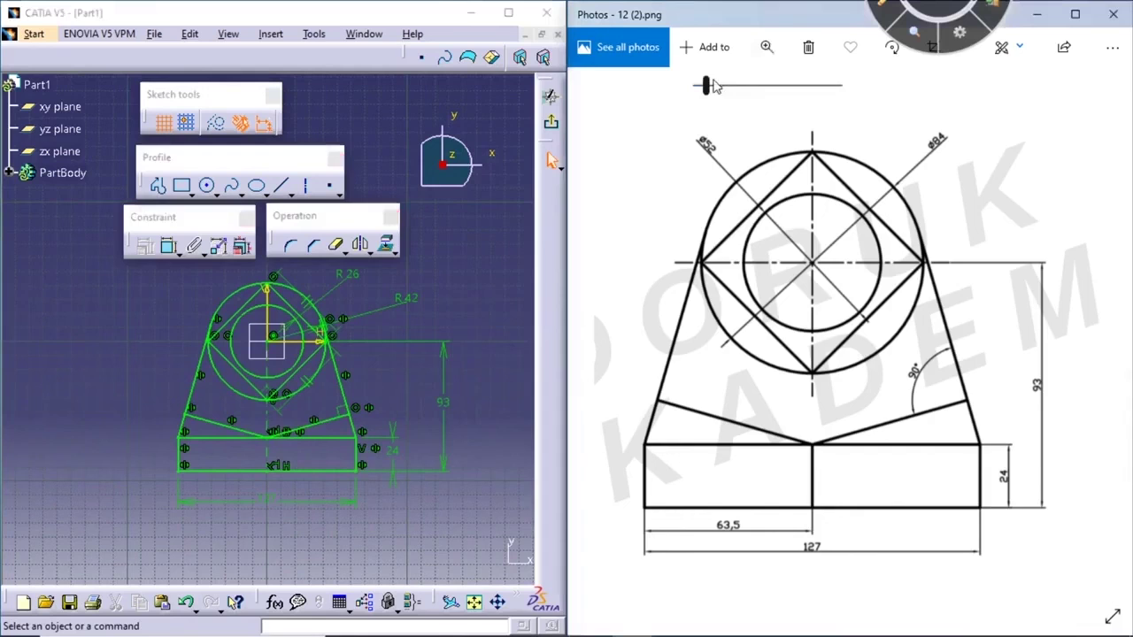
scroll(715, 86, down, 2)
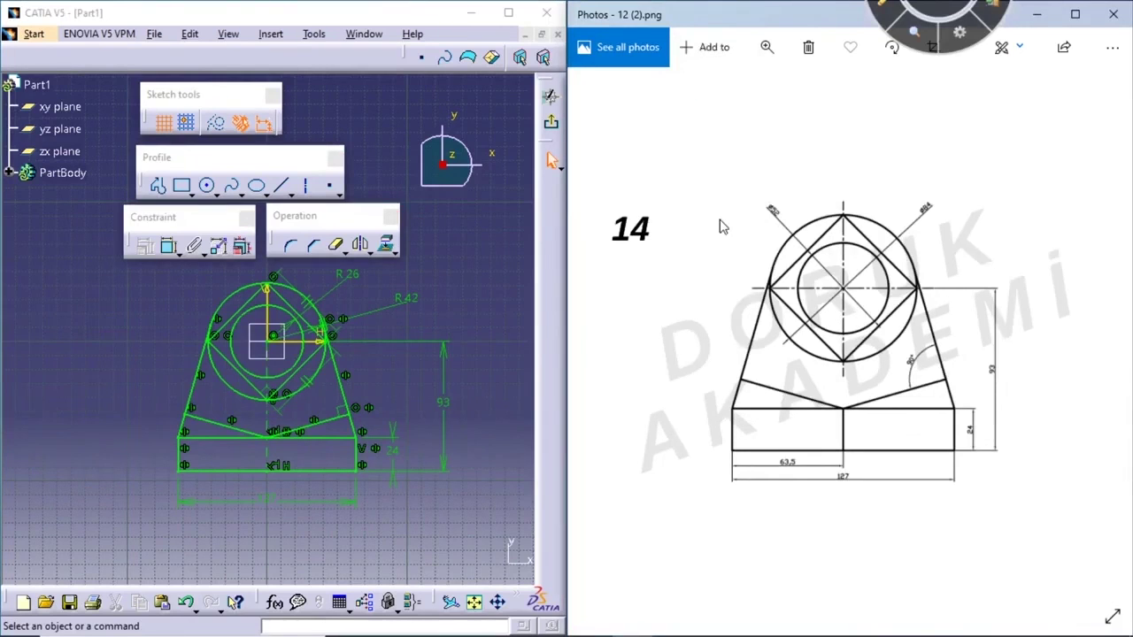